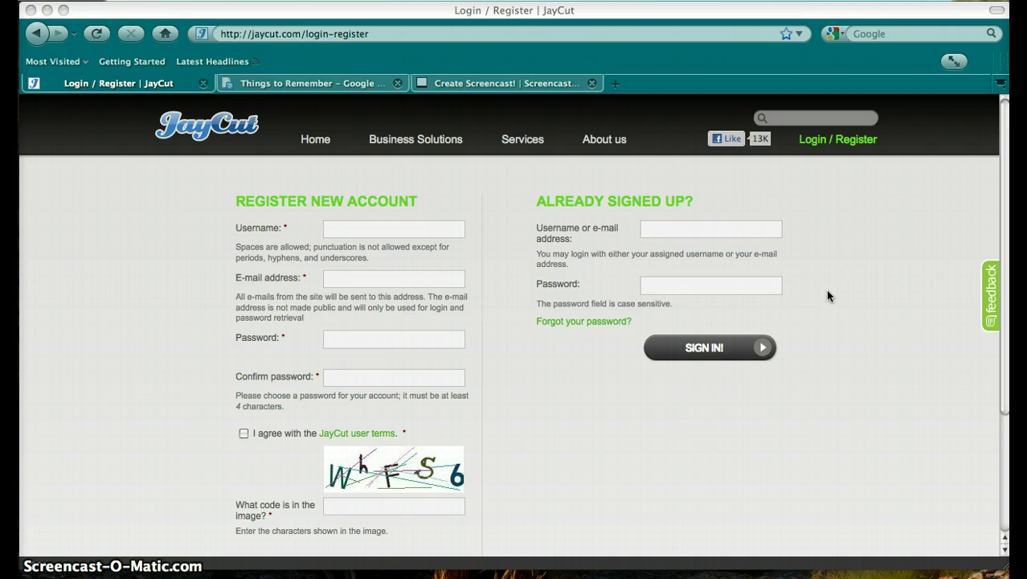
# Sign in with the account e-mail and password, then create a new movie in English
pyautogui.click(673, 230)
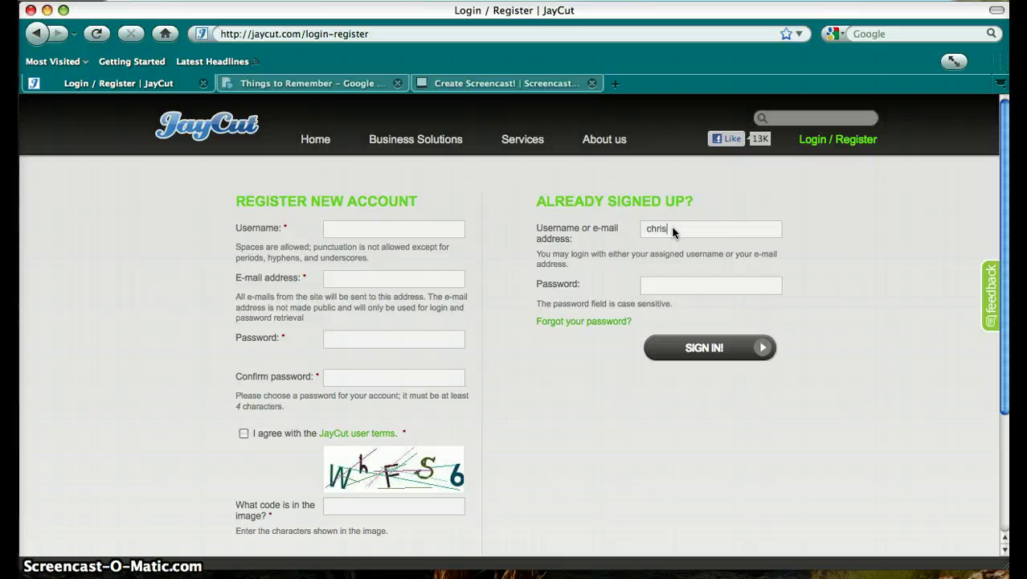
pyautogui.press('Tab')
pyautogui.write('c')
pyautogui.press('Return')
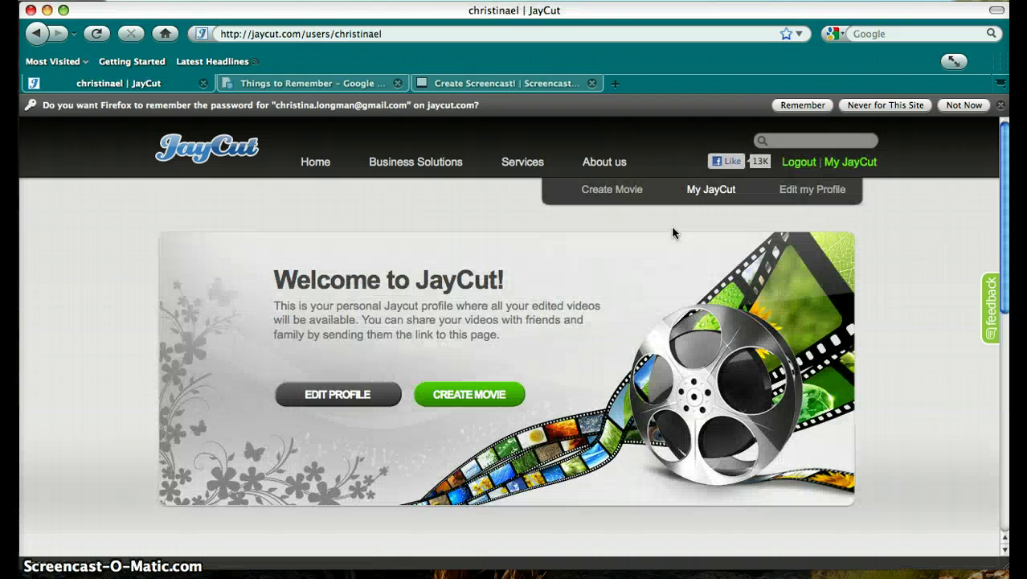
pyautogui.click(443, 393)
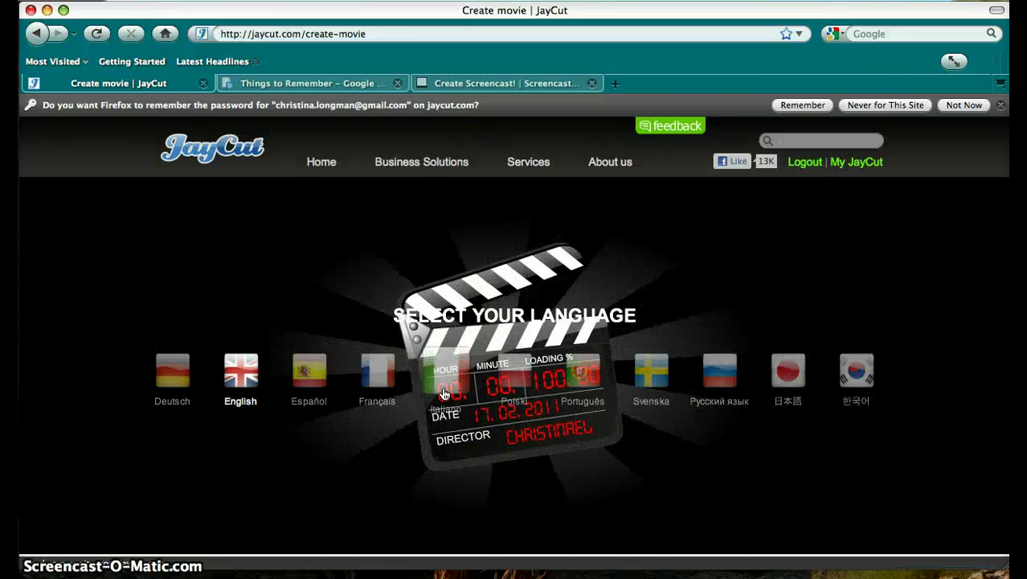
pyautogui.click(251, 374)
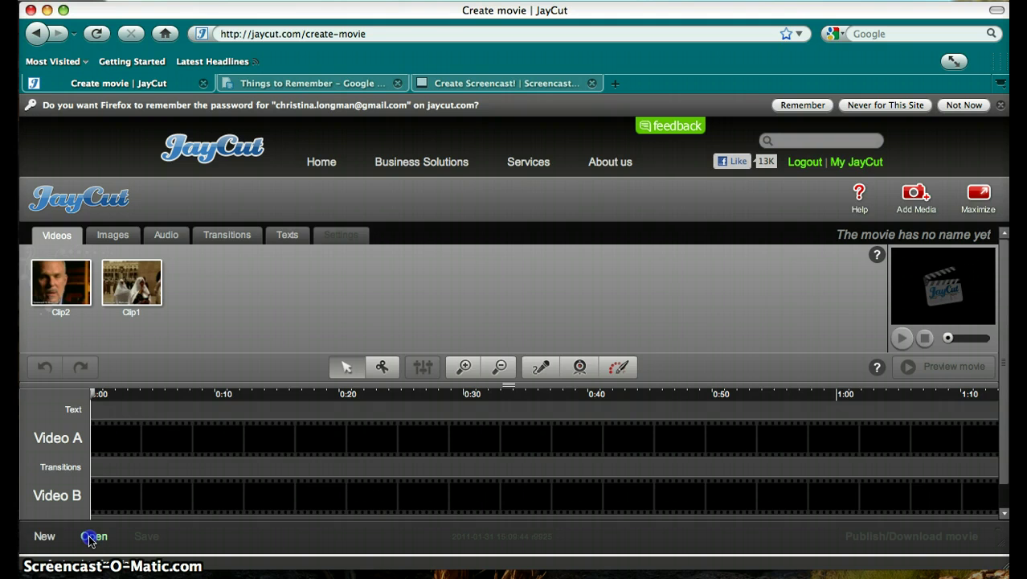
pyautogui.click(91, 537)
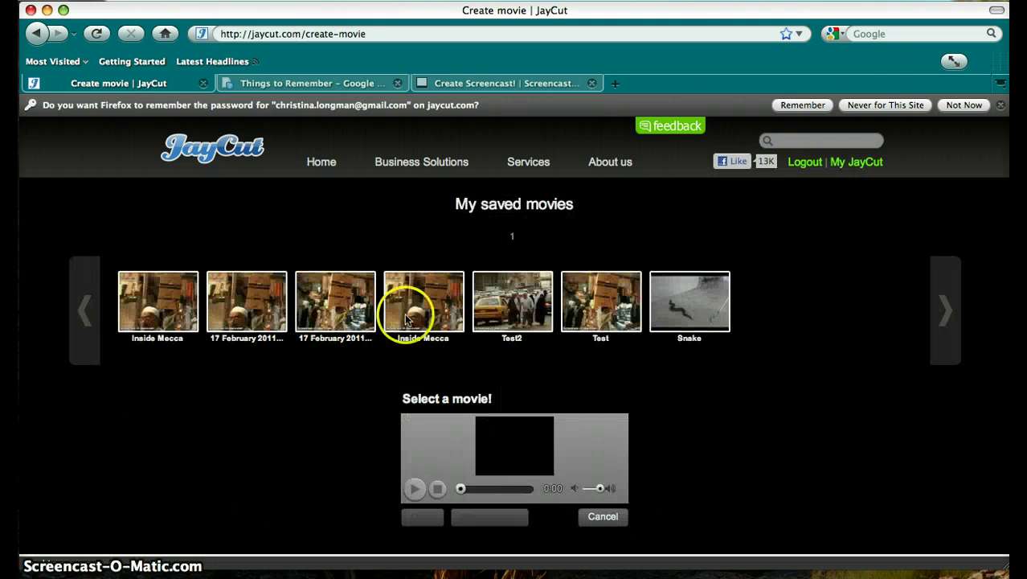
pyautogui.click(611, 287)
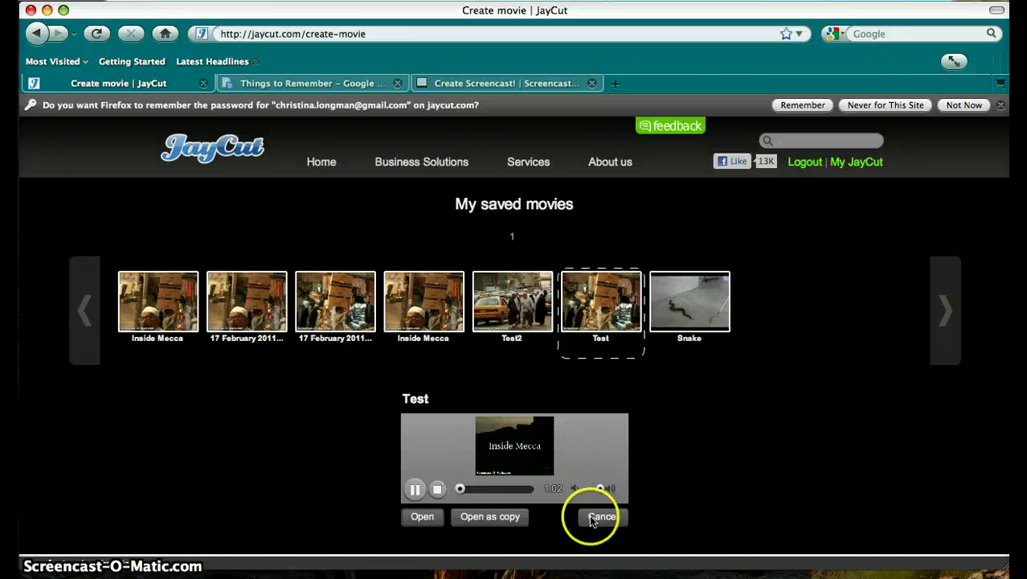
pyautogui.click(415, 488)
pyautogui.click(478, 516)
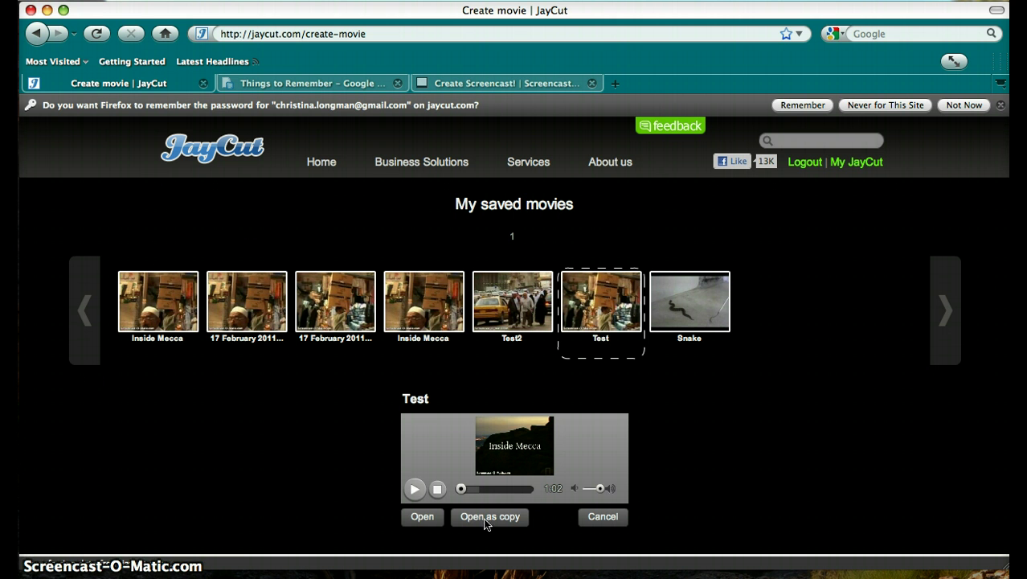
pyautogui.click(602, 517)
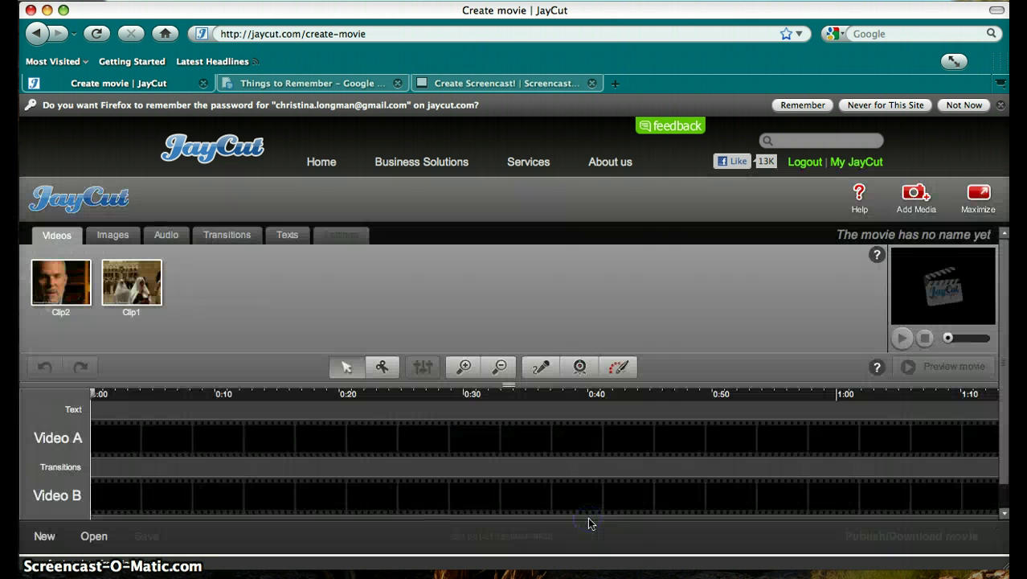
pyautogui.click(1005, 420)
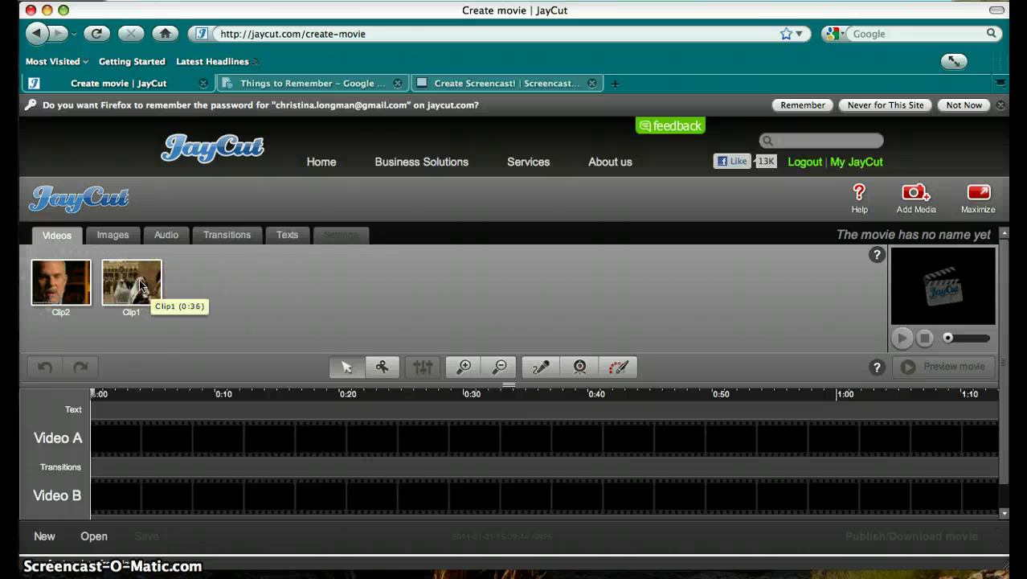
pyautogui.click(915, 199)
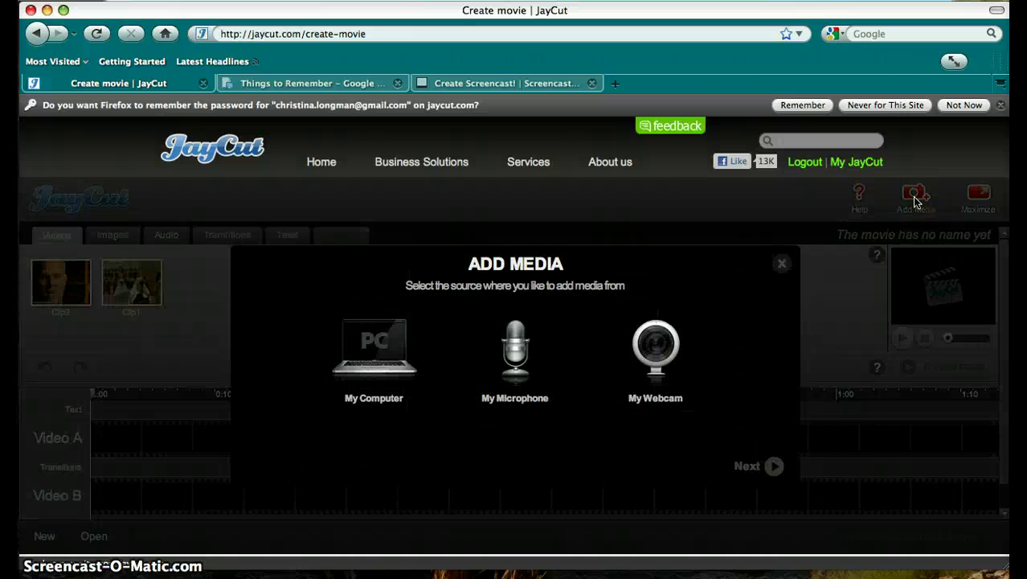
pyautogui.click(783, 263)
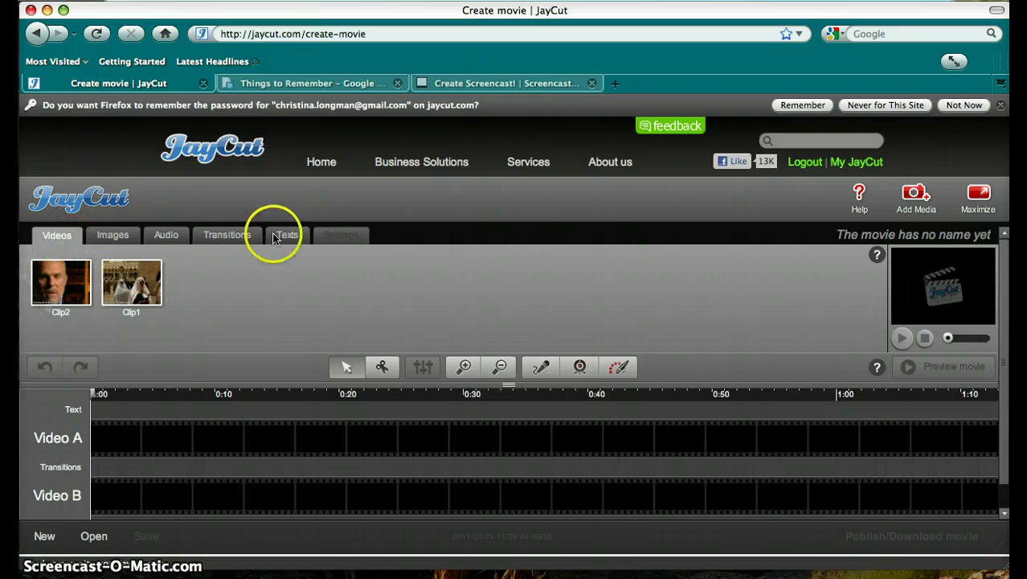
# Name the movie 'Inside Mecca'
pyautogui.click(899, 235)
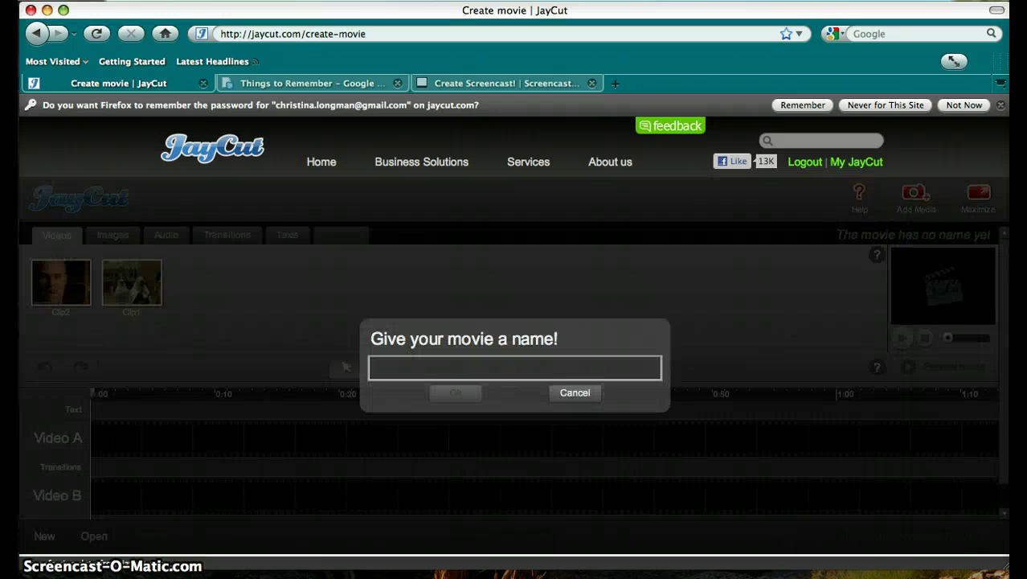
pyautogui.write('Inside Mecca')
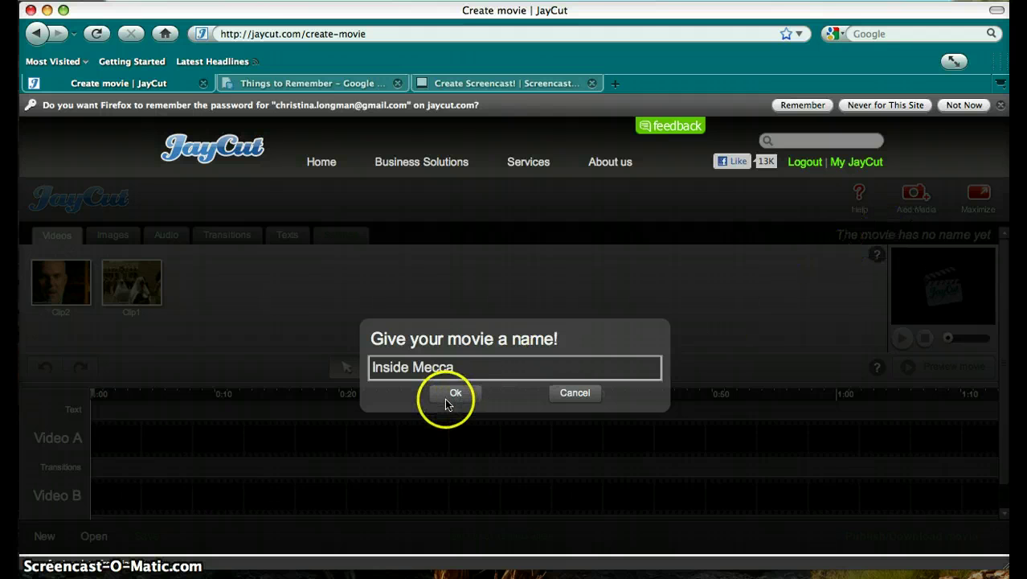
pyautogui.click(455, 393)
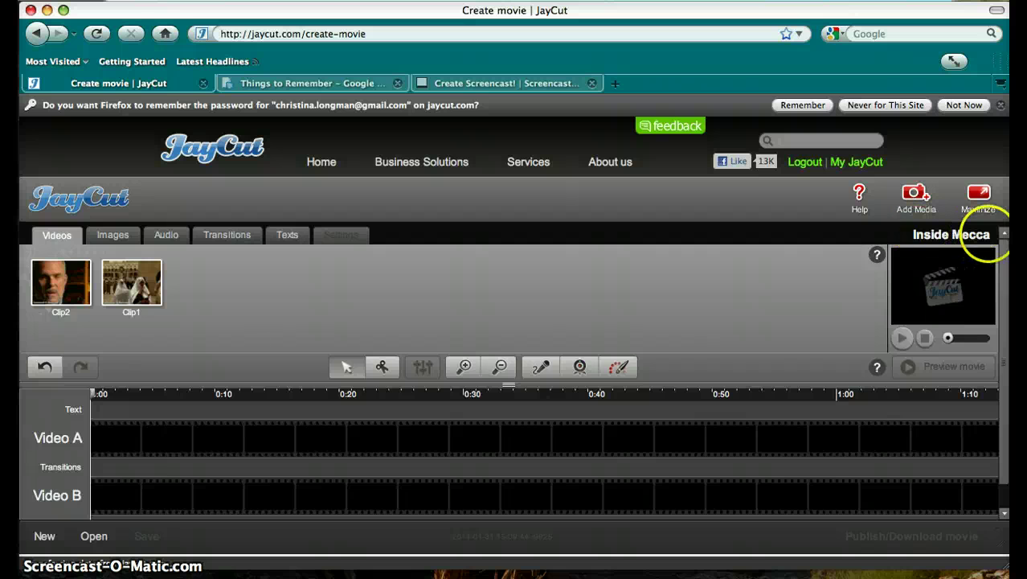
# Look over the Texts library, return to Videos, and switch the editor to full screen
pyautogui.click(287, 234)
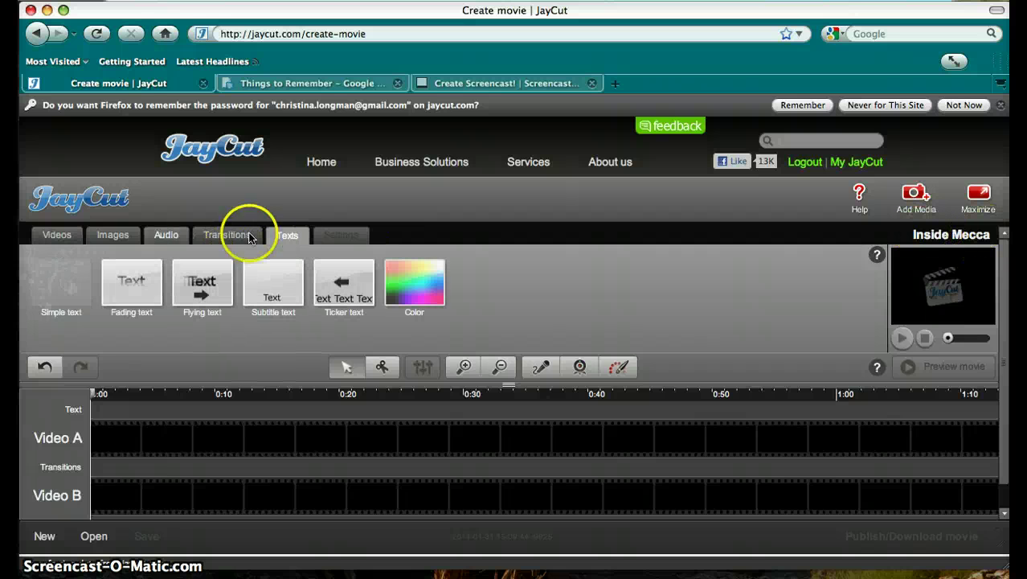
pyautogui.click(60, 234)
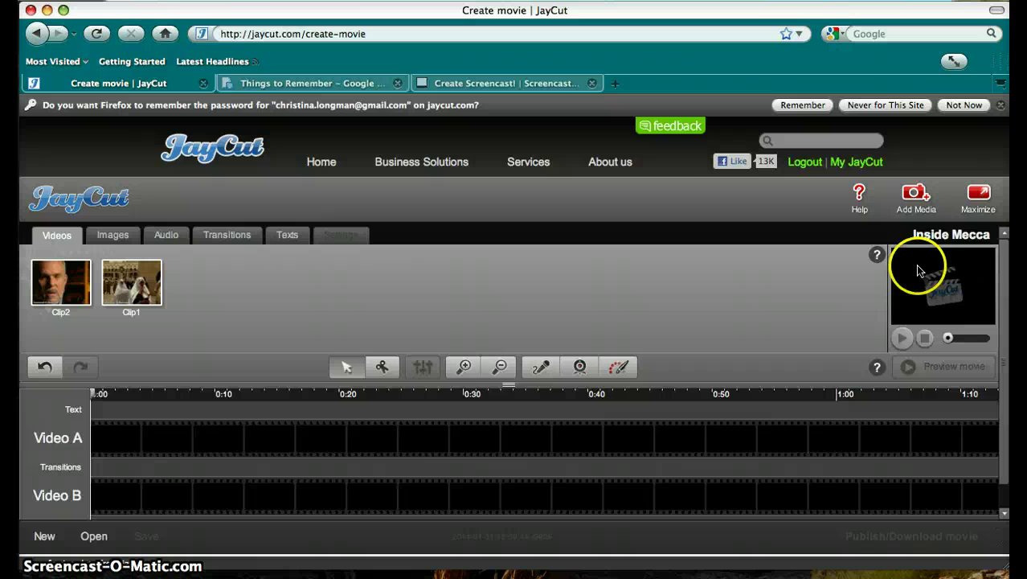
pyautogui.click(980, 194)
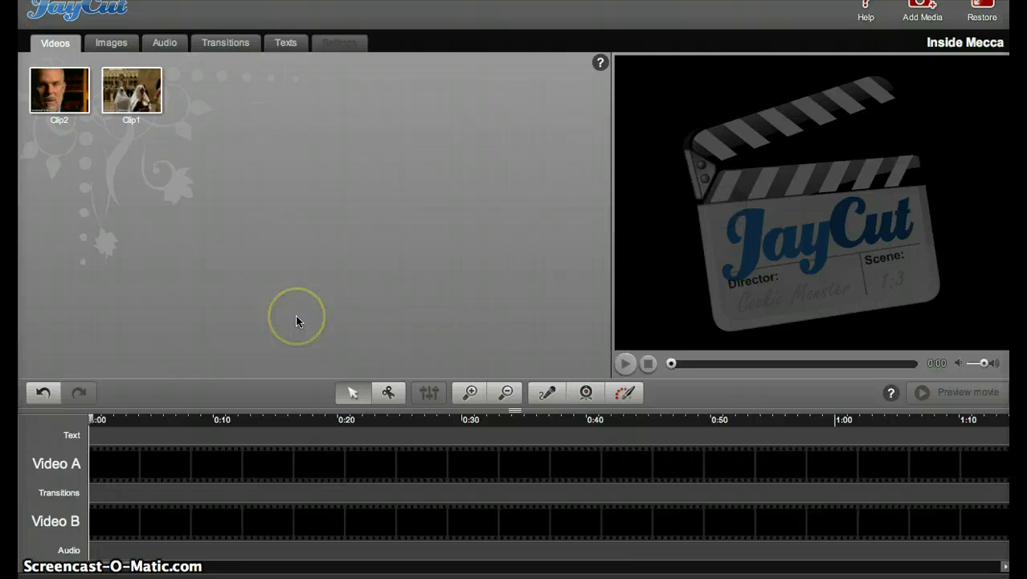
pyautogui.click(982, 8)
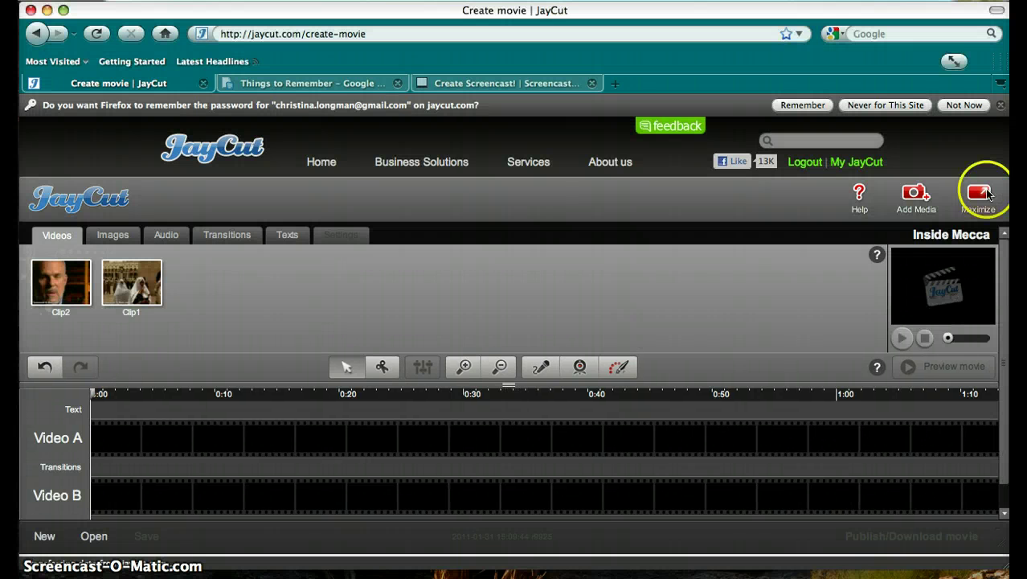
pyautogui.click(982, 193)
pyautogui.click(137, 102)
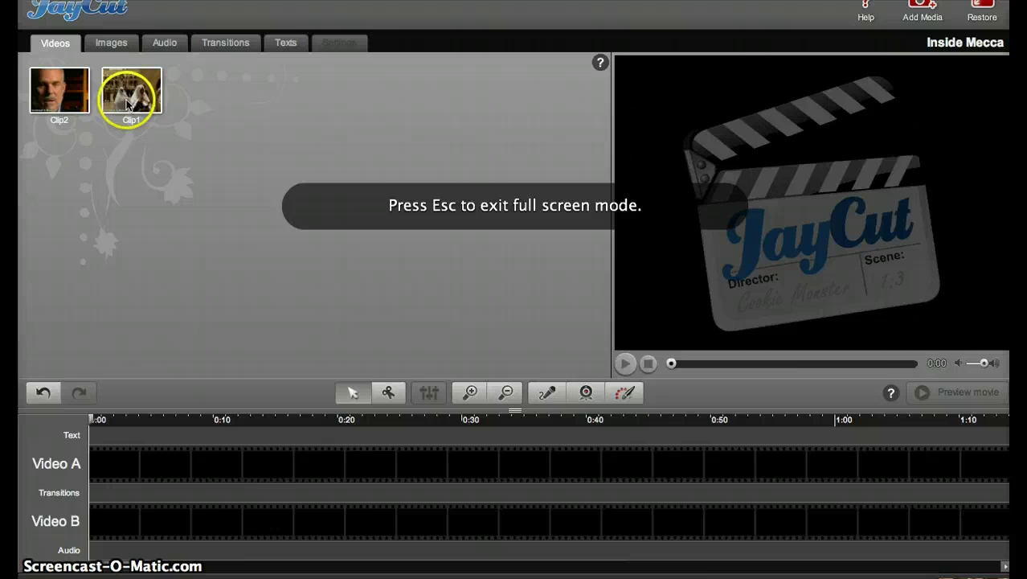
pyautogui.moveTo(141, 105); pyautogui.dragTo(128, 465)
pyautogui.moveTo(57, 88); pyautogui.dragTo(684, 528)
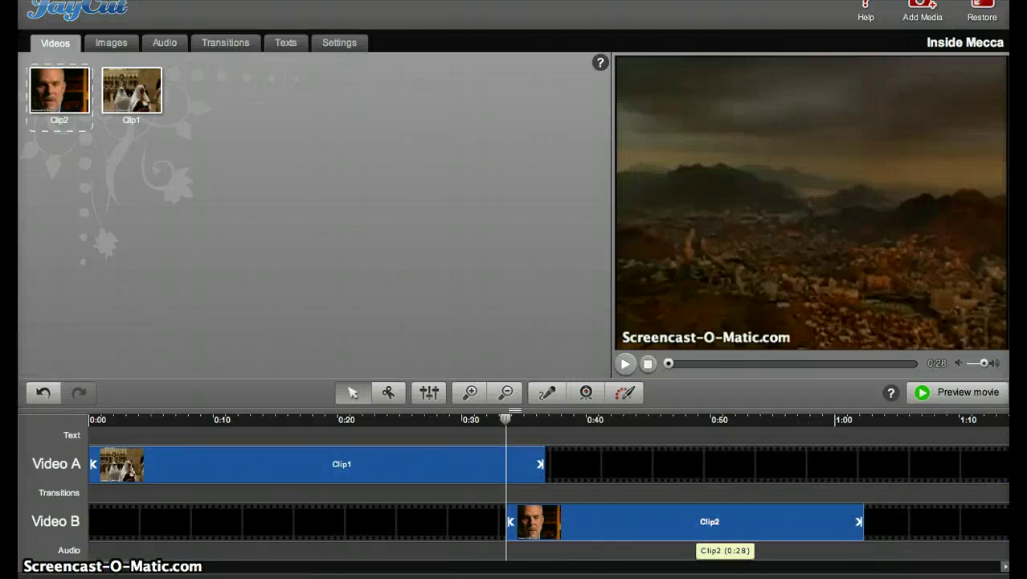
pyautogui.click(520, 500)
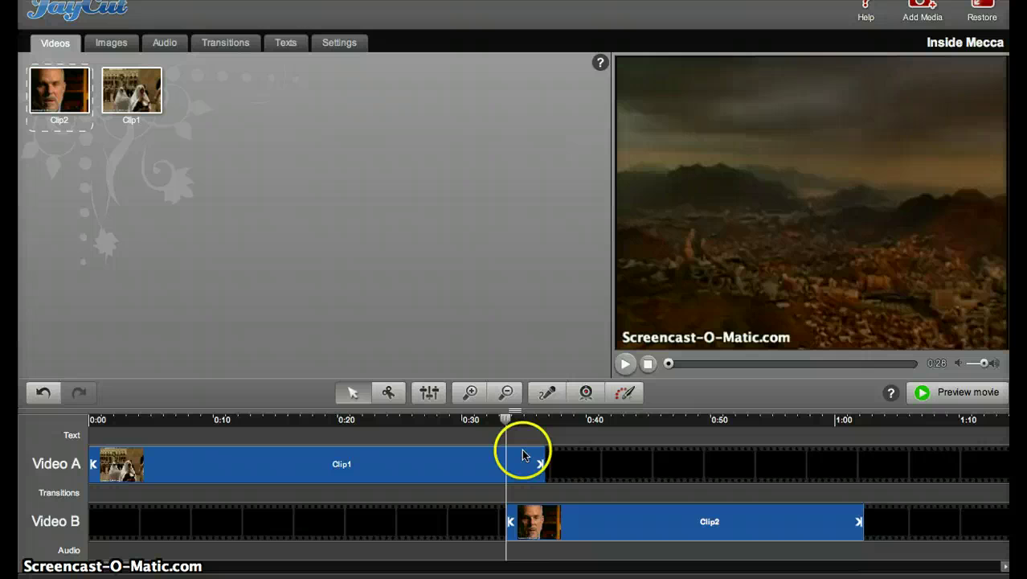
pyautogui.moveTo(522, 459); pyautogui.dragTo(522, 458)
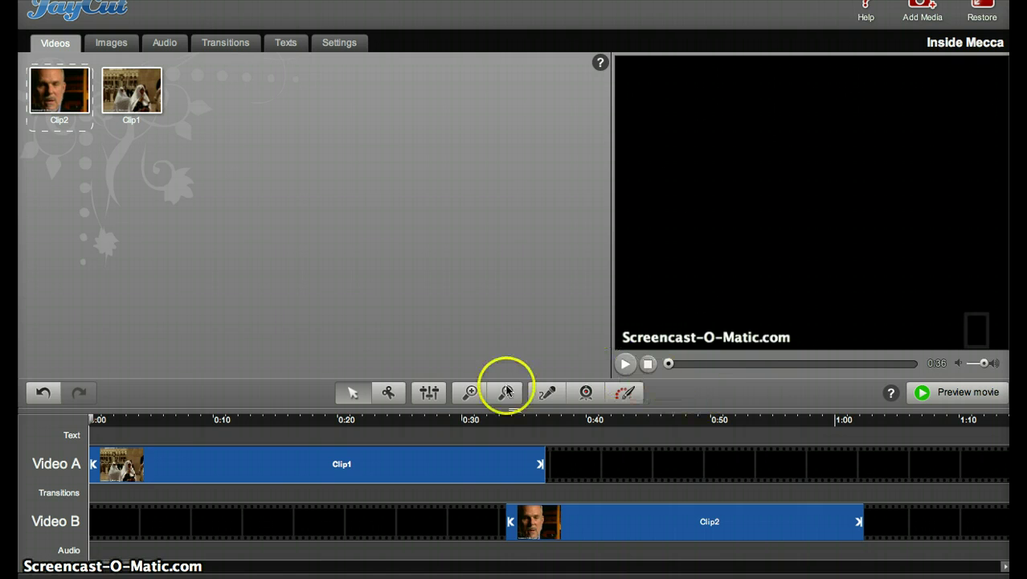
pyautogui.click(388, 392)
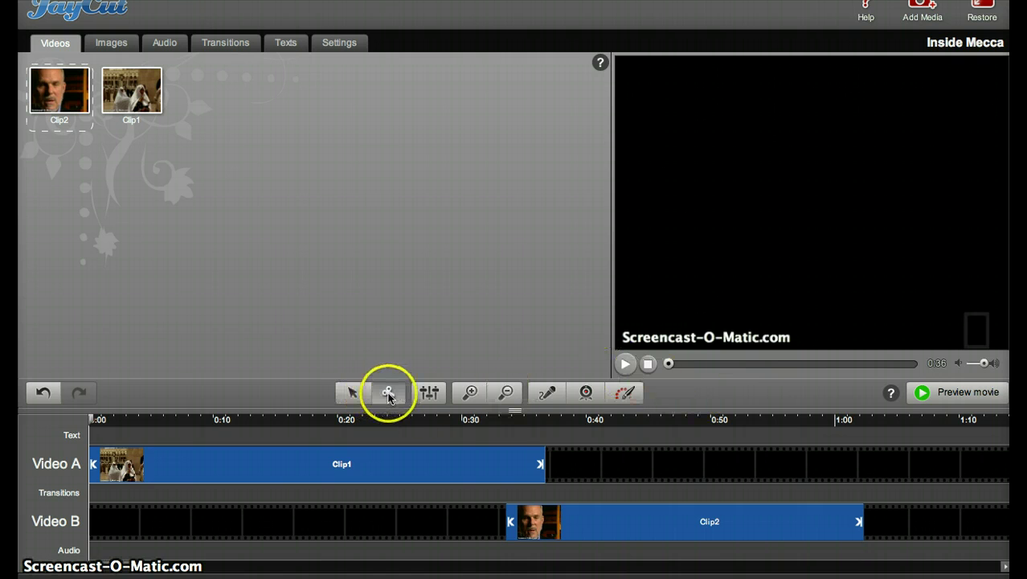
pyautogui.click(518, 463)
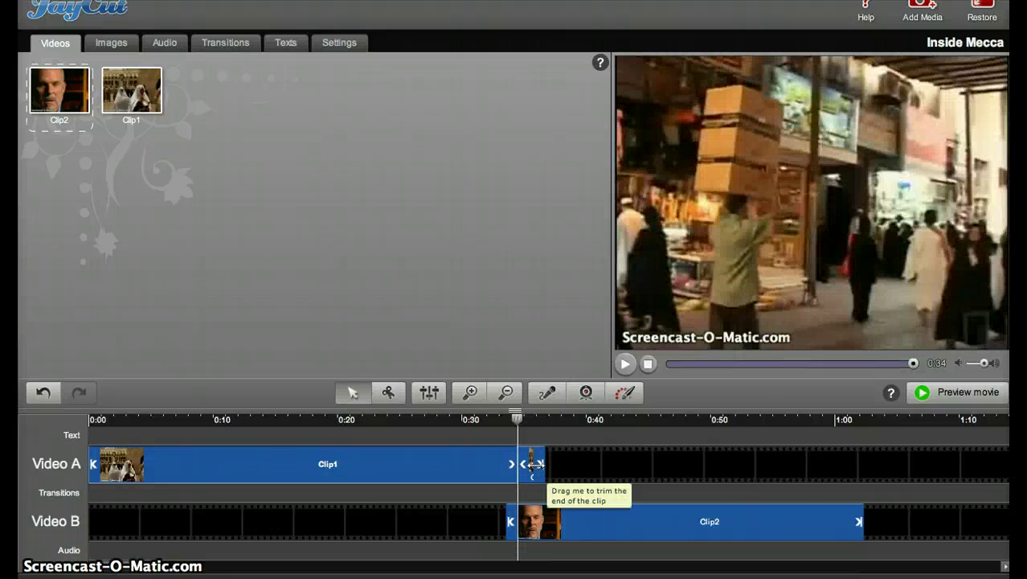
pyautogui.click(533, 466)
pyautogui.press('Delete')
pyautogui.hotkey('ctrl', 'z')
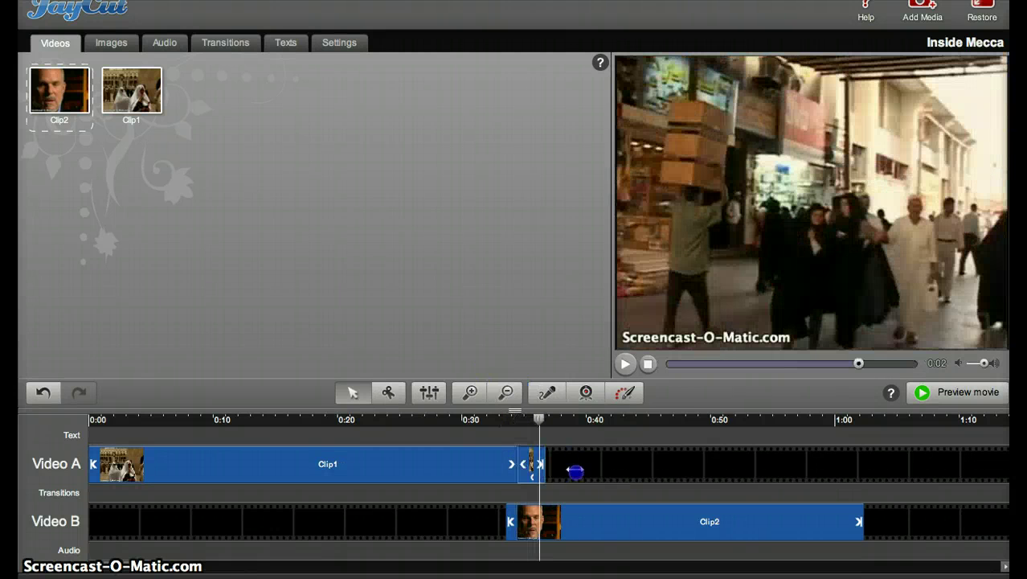
pyautogui.moveTo(549, 466); pyautogui.dragTo(446, 334)
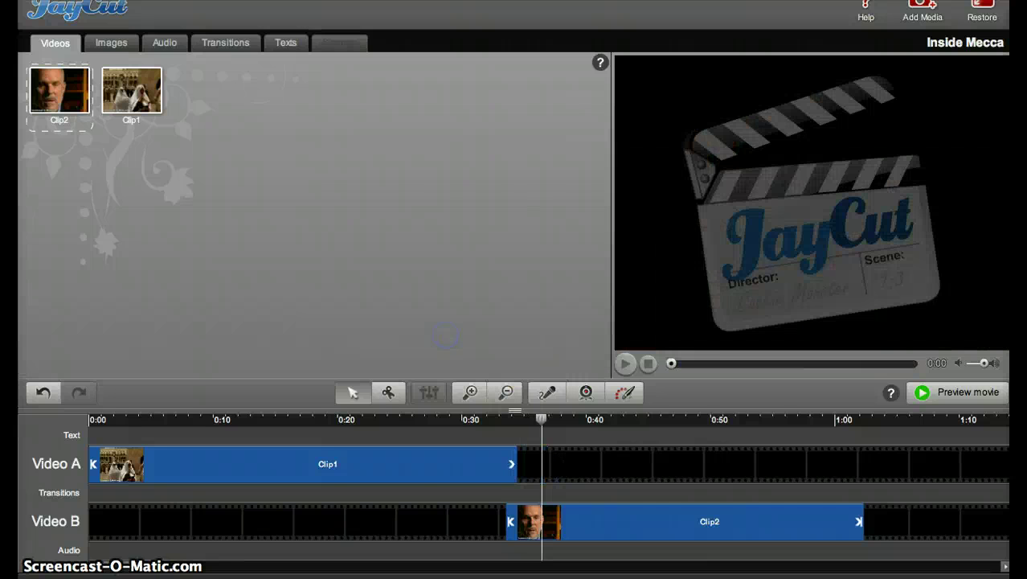
pyautogui.click(105, 490)
pyautogui.click(982, 10)
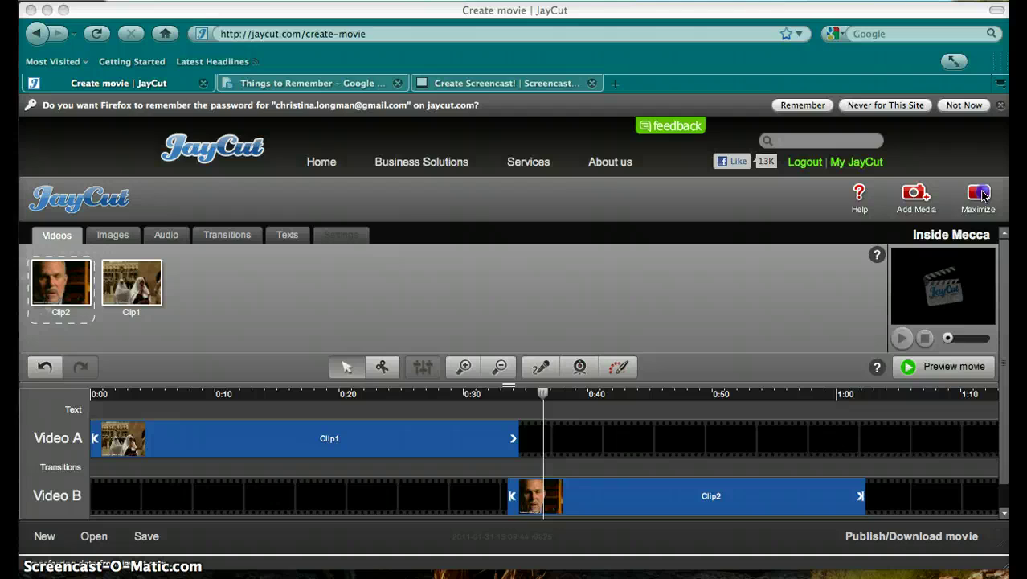
pyautogui.click(979, 196)
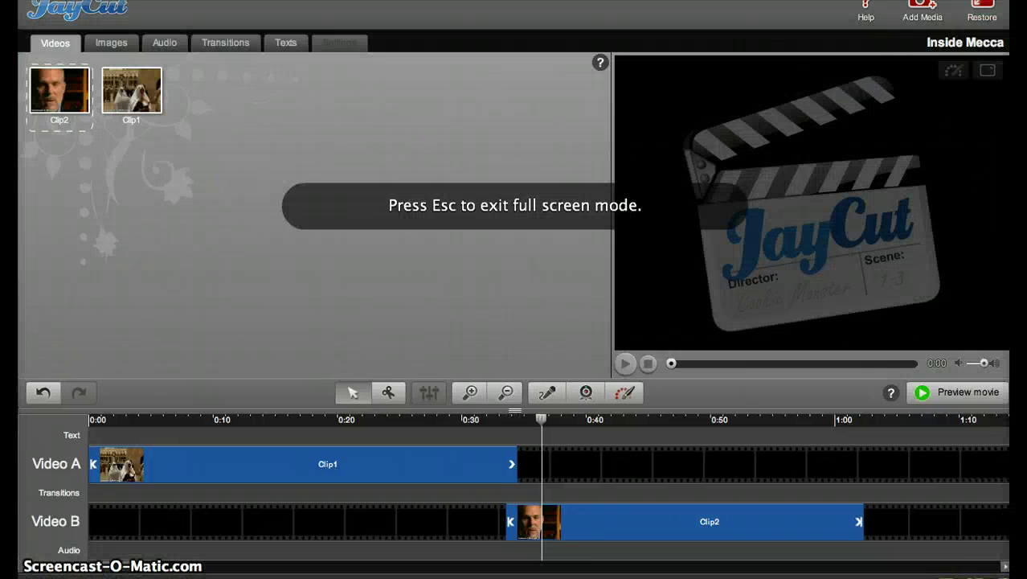
pyautogui.moveTo(41, 336); pyautogui.dragTo(43, 362)
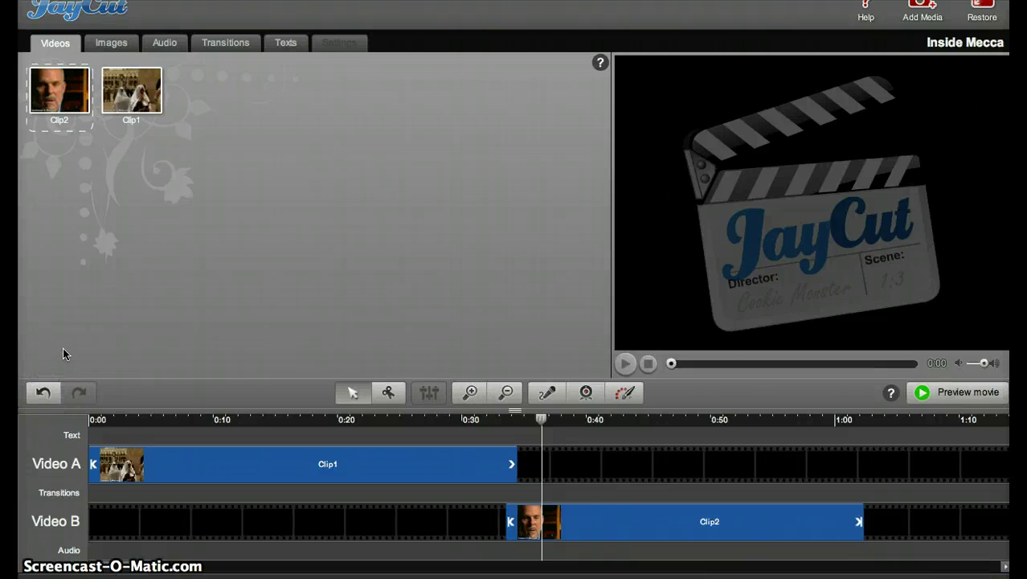
# Compare the Grain and Yin-yang transitions, then place Grain between Clip1 and Clip2 near 0:33
pyautogui.click(218, 43)
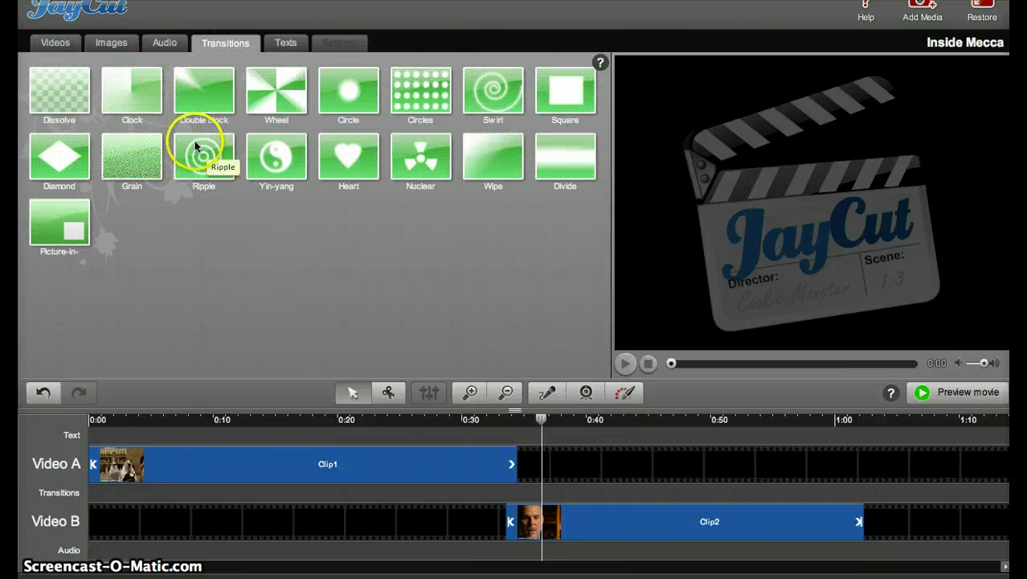
pyautogui.click(144, 143)
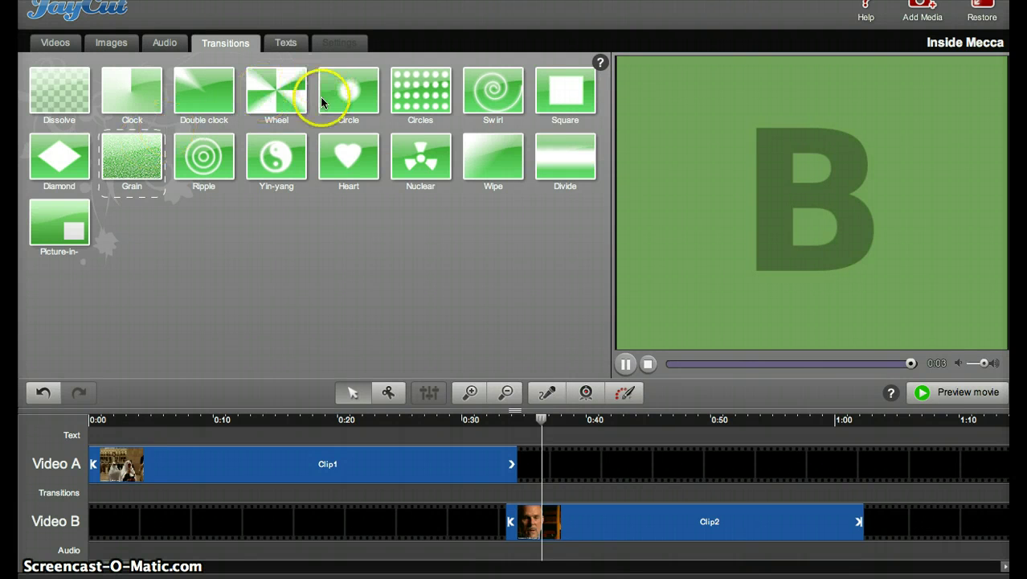
pyautogui.click(277, 160)
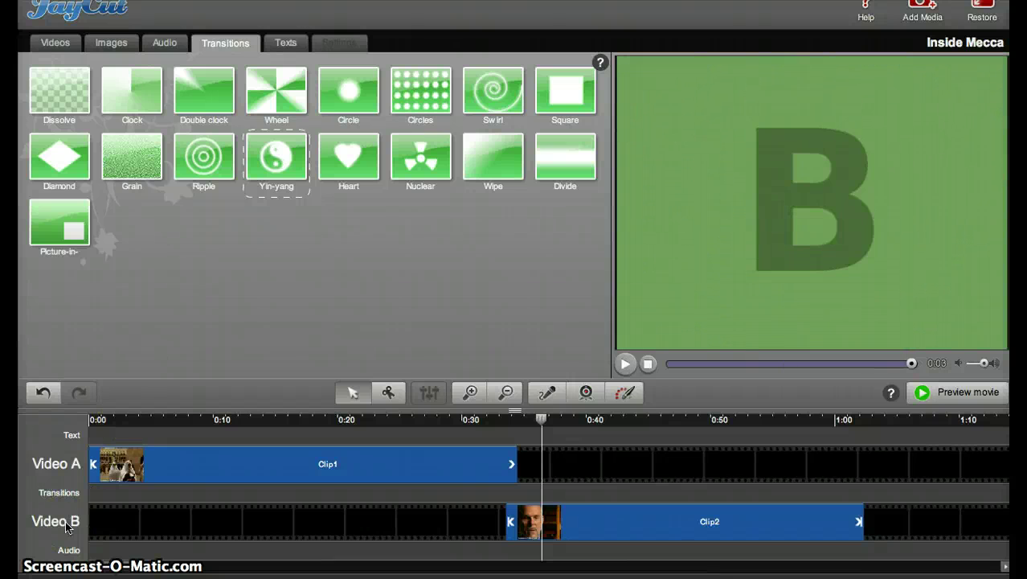
pyautogui.click(147, 159)
pyautogui.moveTo(147, 158); pyautogui.dragTo(518, 487)
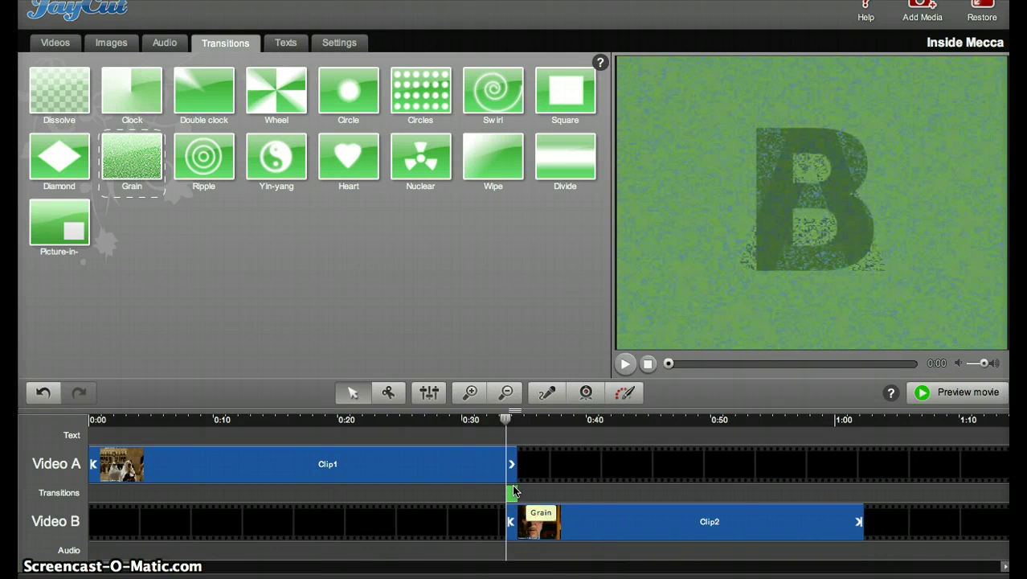
# Put the 17 February audio recording on the Audio track, spanning about 0:04 to 0:13
pyautogui.click(159, 40)
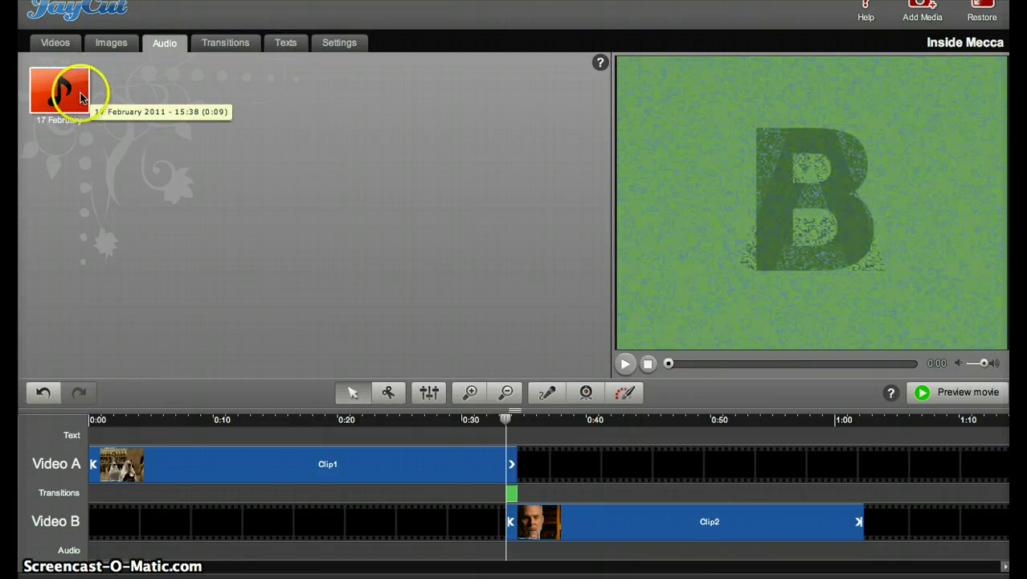
pyautogui.click(80, 95)
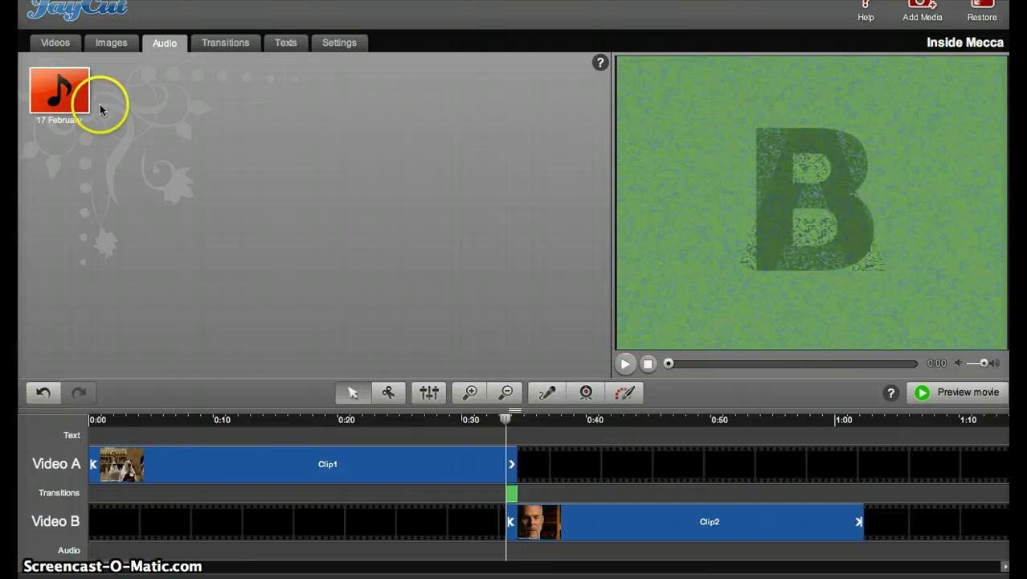
pyautogui.moveTo(72, 91); pyautogui.dragTo(198, 540)
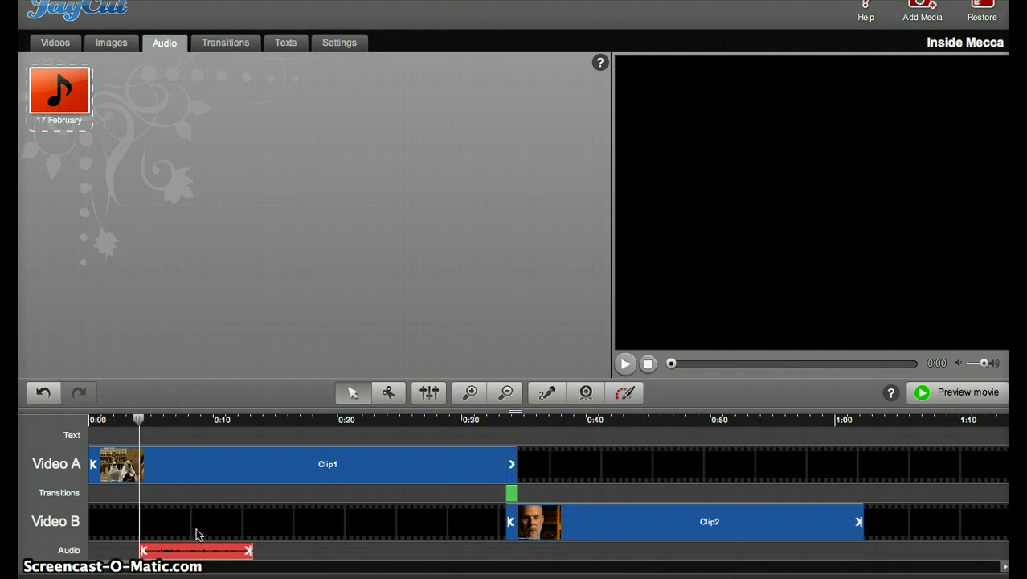
# Preview and pause the movie, then cut Clip1 at about 0:13 with the scissors
pyautogui.click(923, 393)
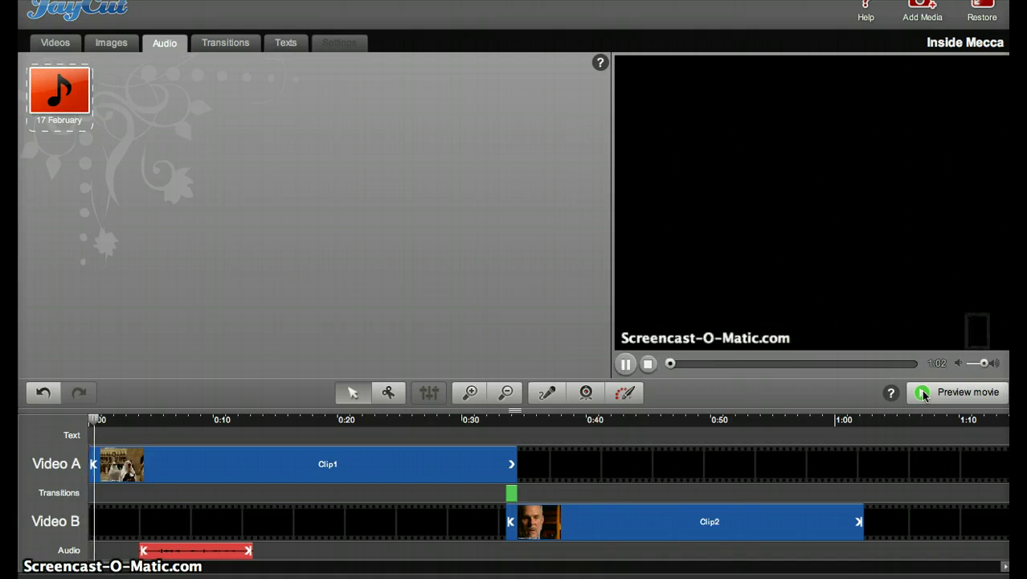
pyautogui.click(626, 364)
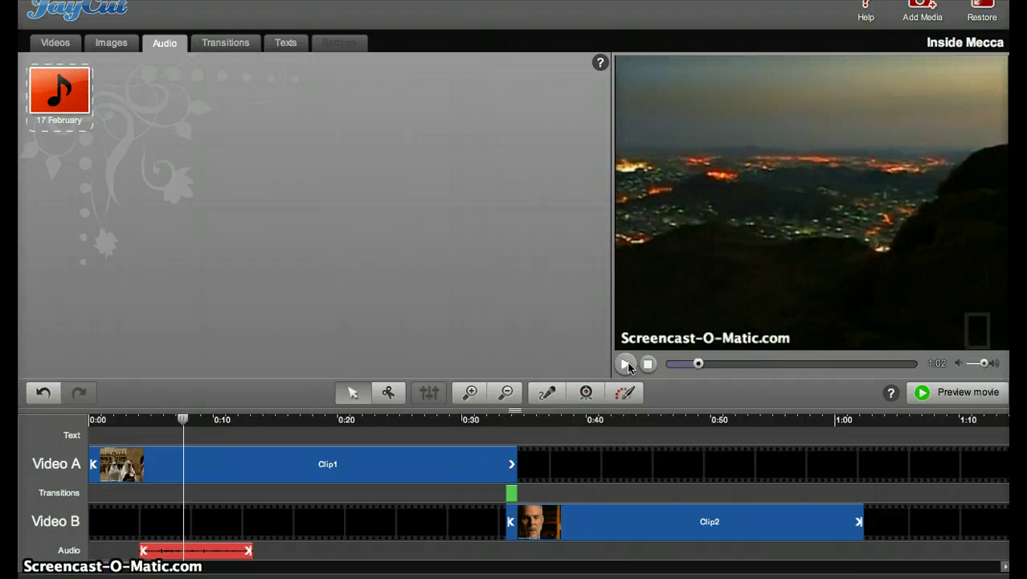
pyautogui.click(388, 392)
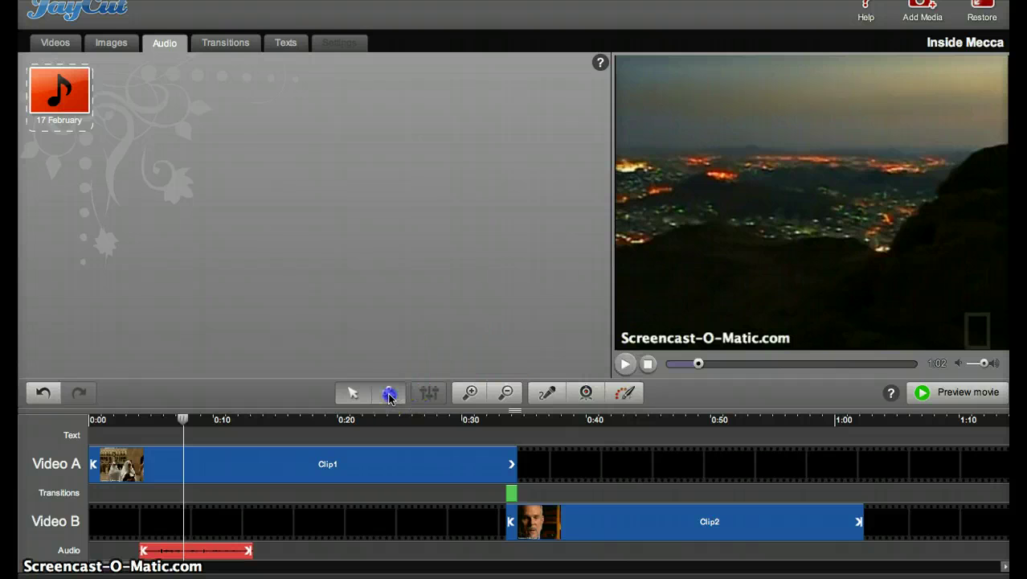
pyautogui.click(254, 475)
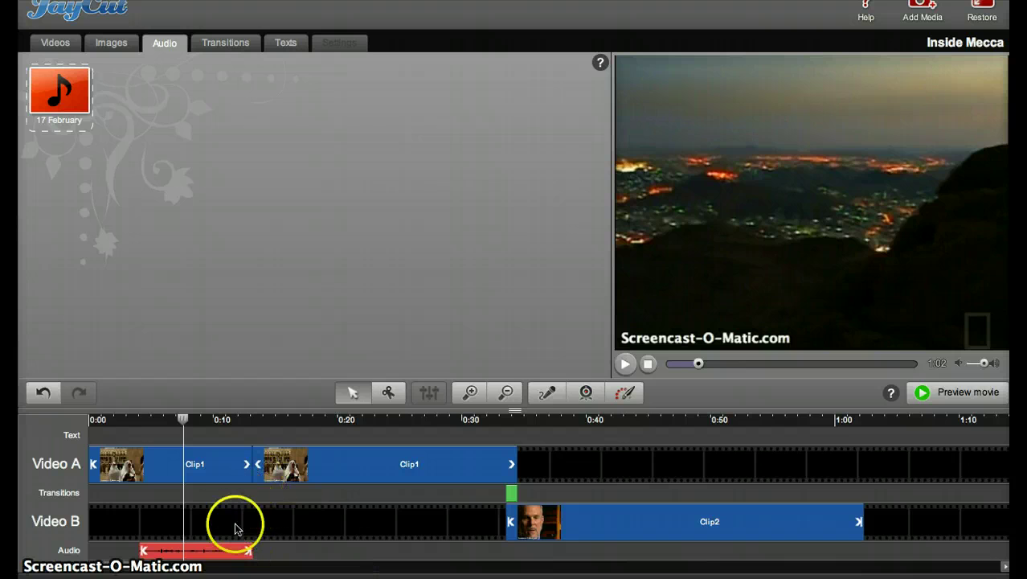
# Set the first Clip1 piece to 5% volume with a 1-second fade out, then replay the preview
pyautogui.click(213, 475)
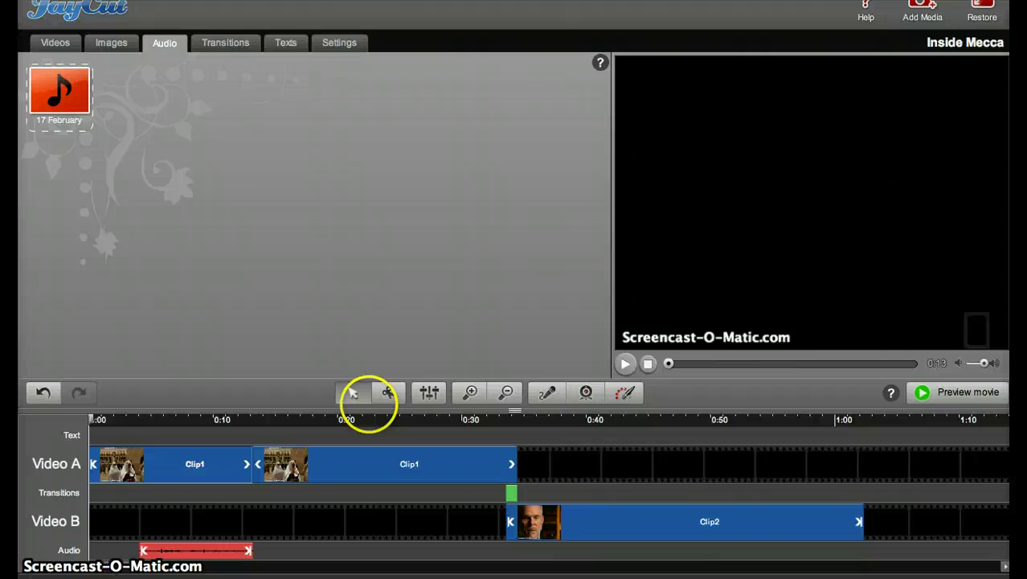
pyautogui.click(429, 392)
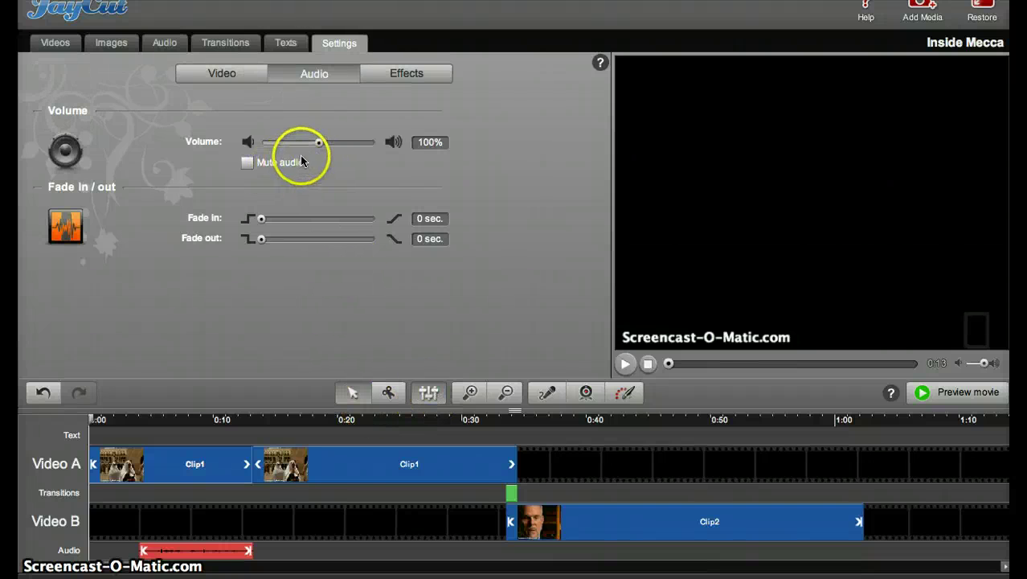
pyautogui.moveTo(320, 143); pyautogui.dragTo(283, 145)
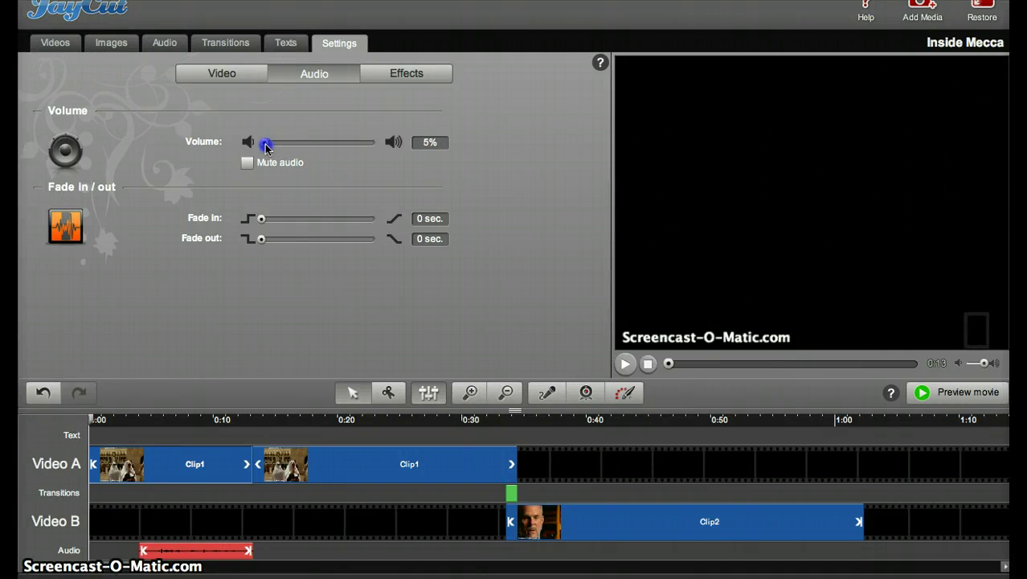
pyautogui.click(265, 240)
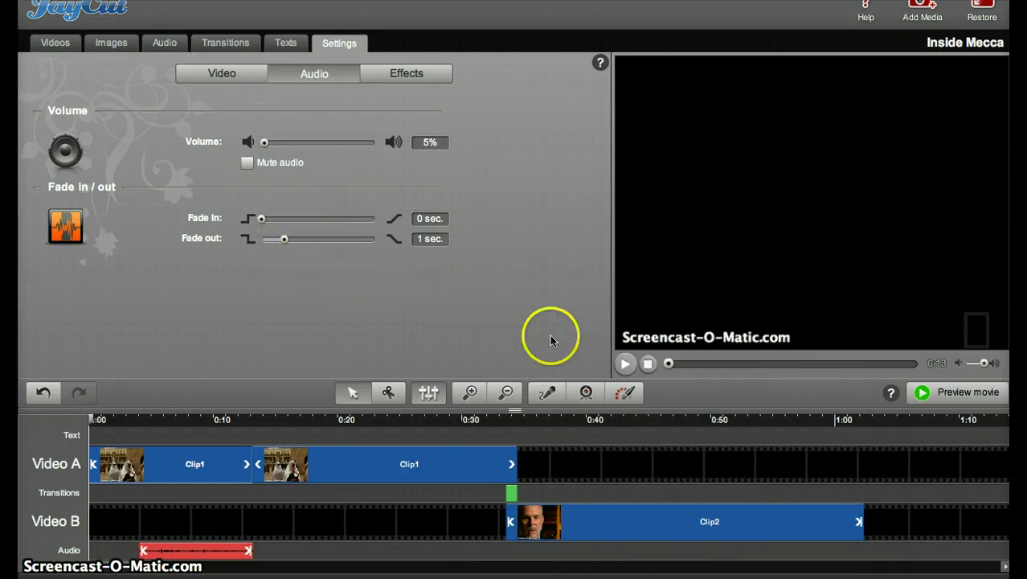
pyautogui.click(967, 392)
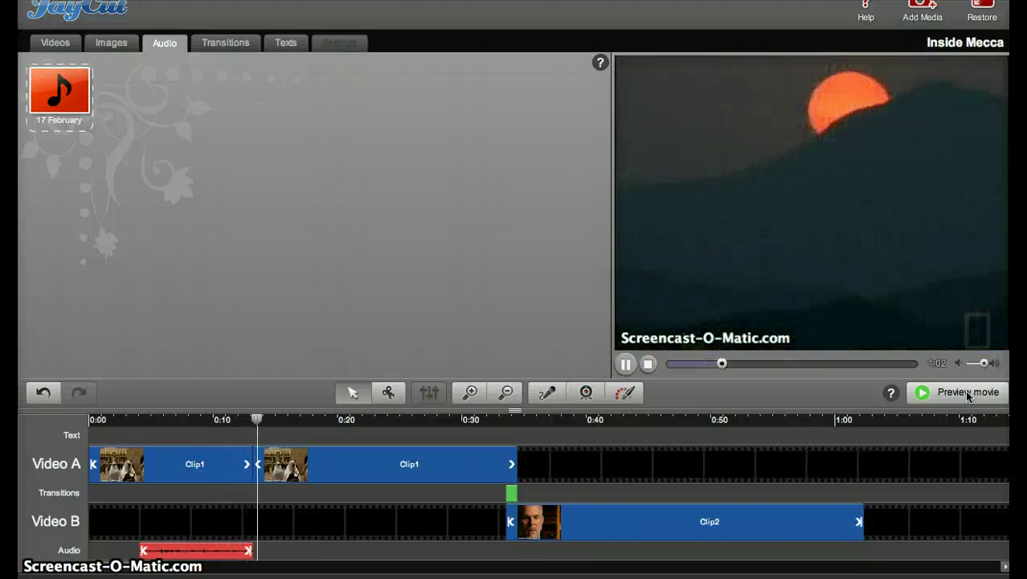
# Pause the preview at about 0:15, just past the Clip1 split
pyautogui.click(625, 364)
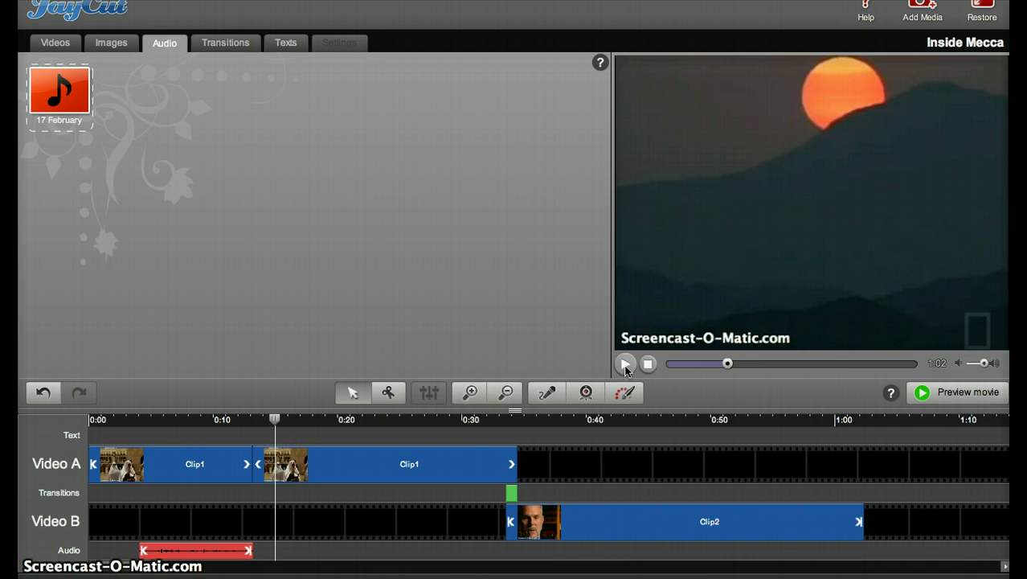
# Place a Fading text title at 0:00 on the Text track and put the cursor in its Sample text
pyautogui.click(290, 43)
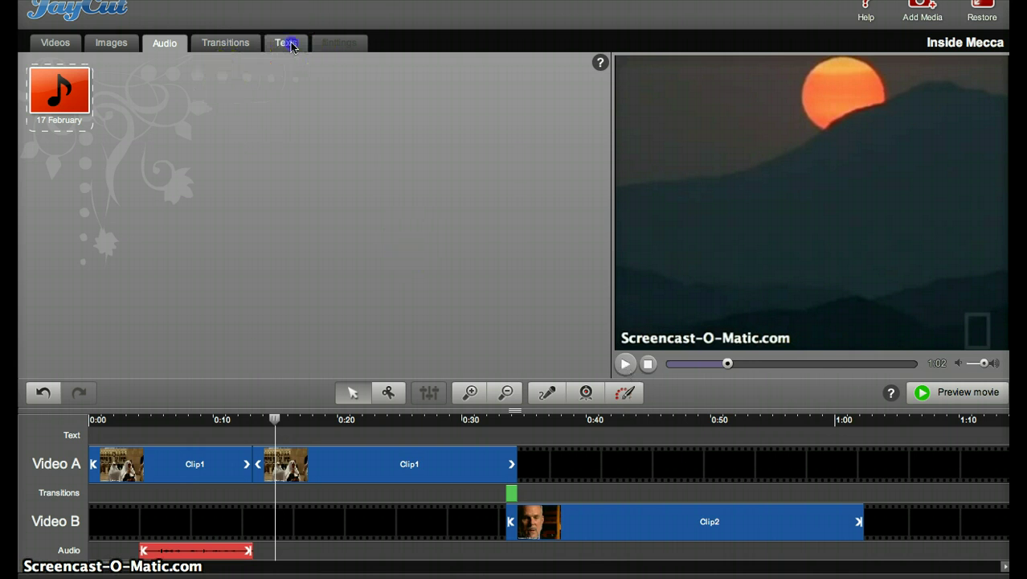
pyautogui.click(137, 89)
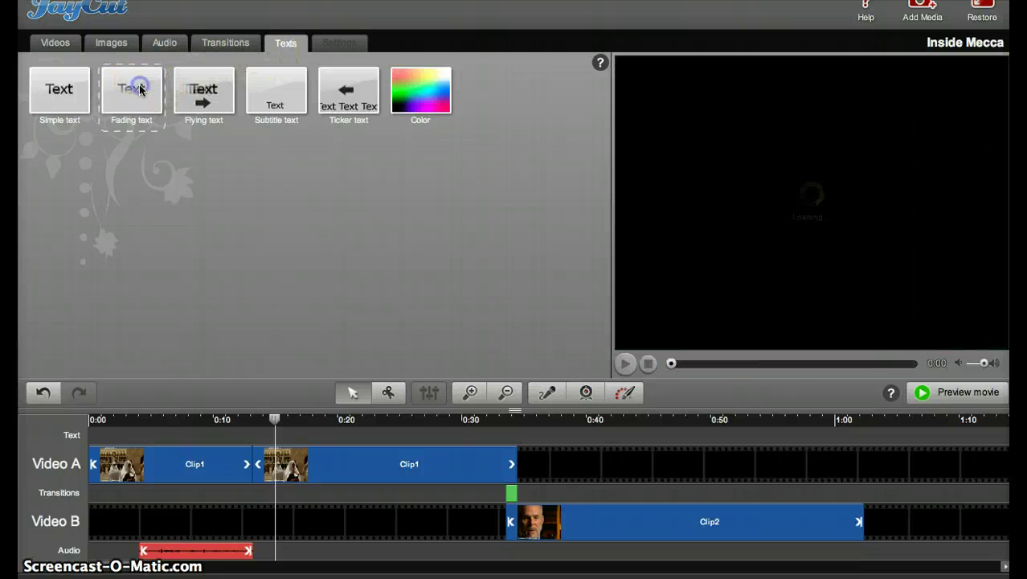
pyautogui.moveTo(131, 89); pyautogui.dragTo(746, 219)
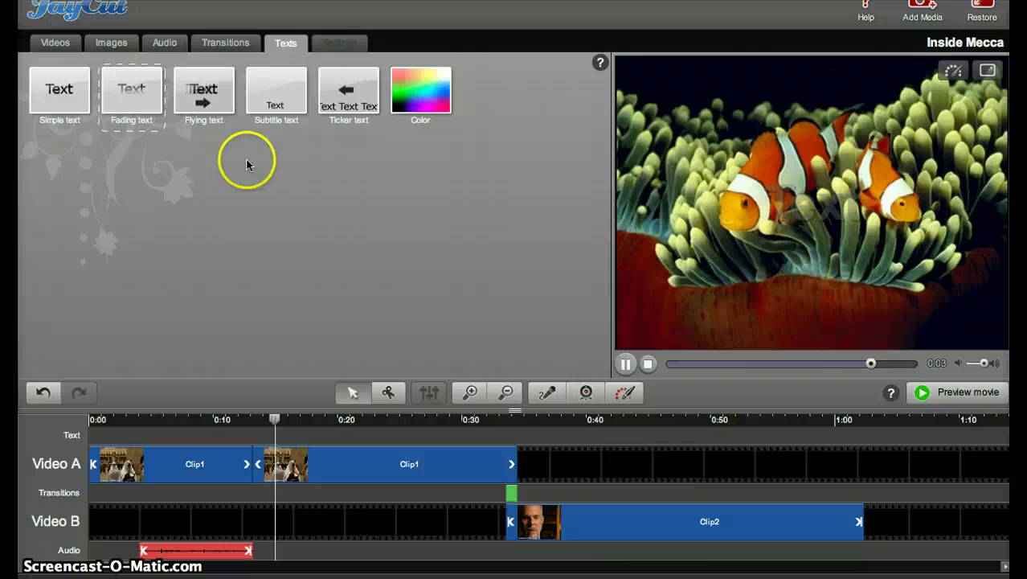
pyautogui.moveTo(129, 108); pyautogui.dragTo(119, 431)
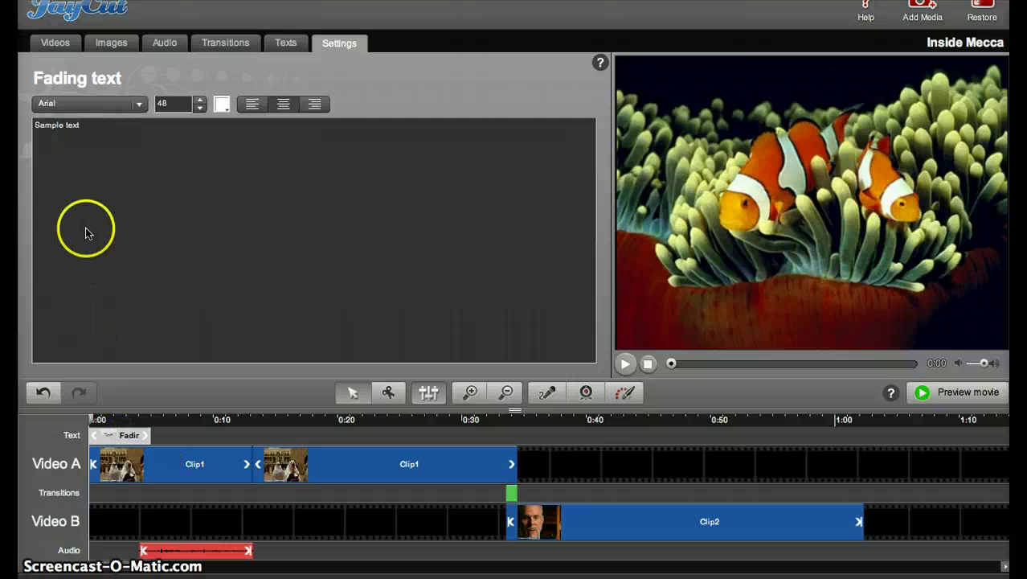
pyautogui.click(84, 131)
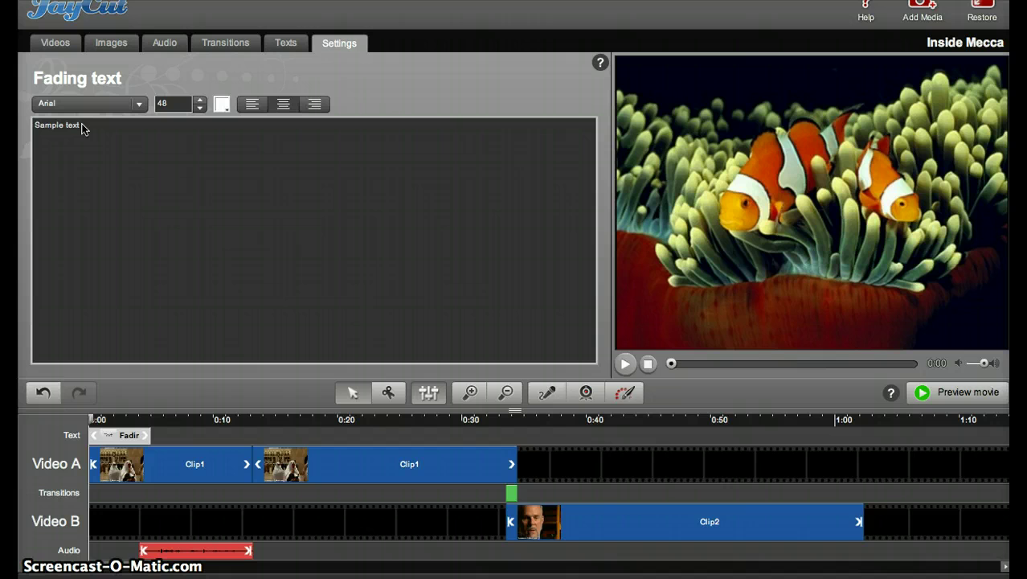
pyautogui.click(85, 127)
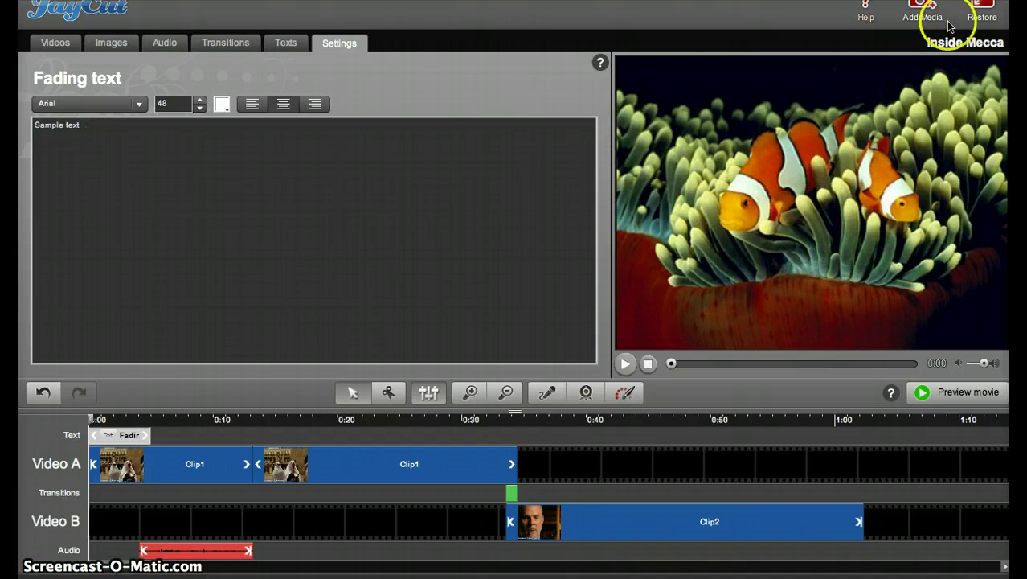
# Bring the editor back into the browser window, then maximize it to full screen again
pyautogui.click(988, 5)
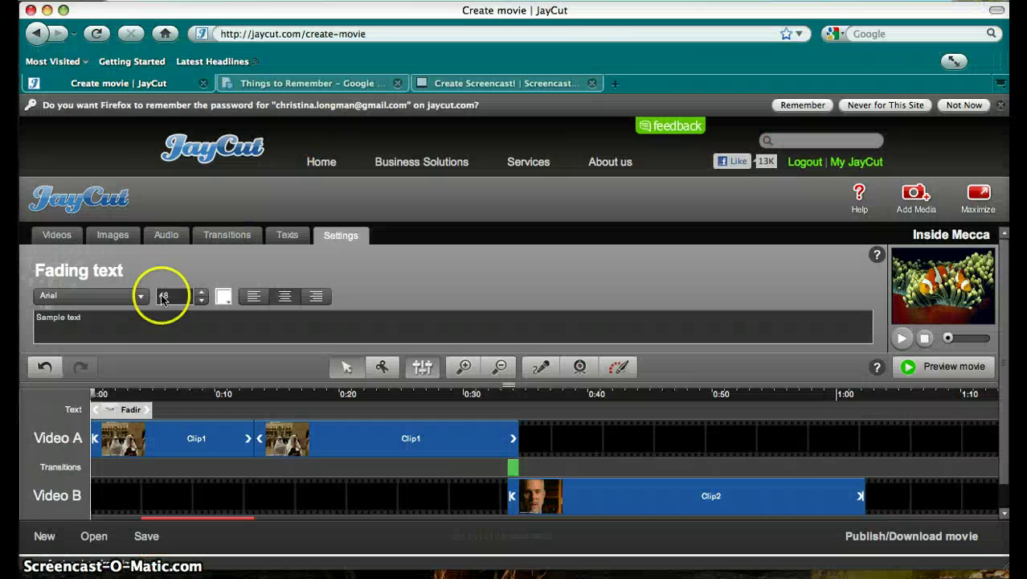
pyautogui.click(46, 318)
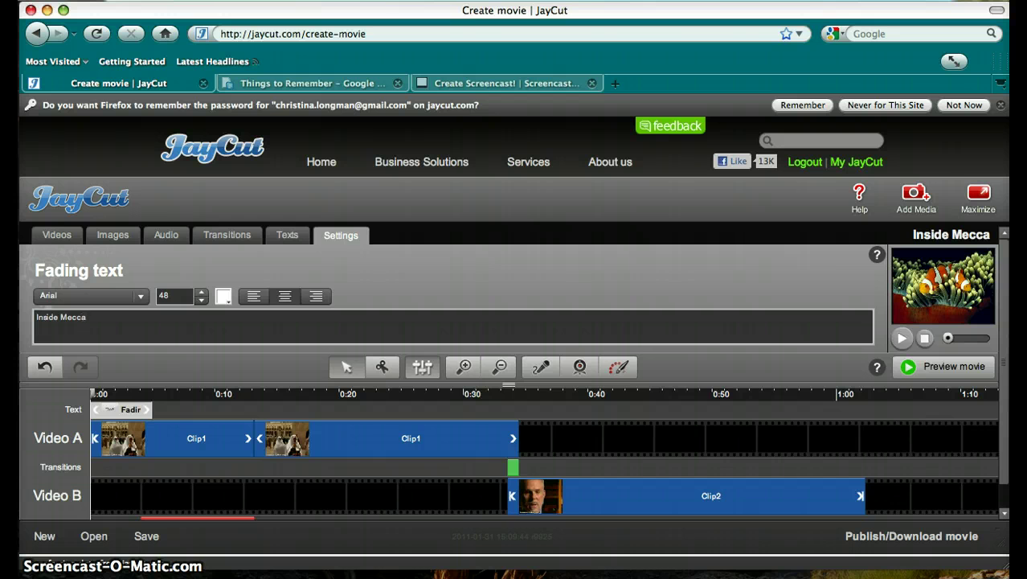
pyautogui.click(979, 195)
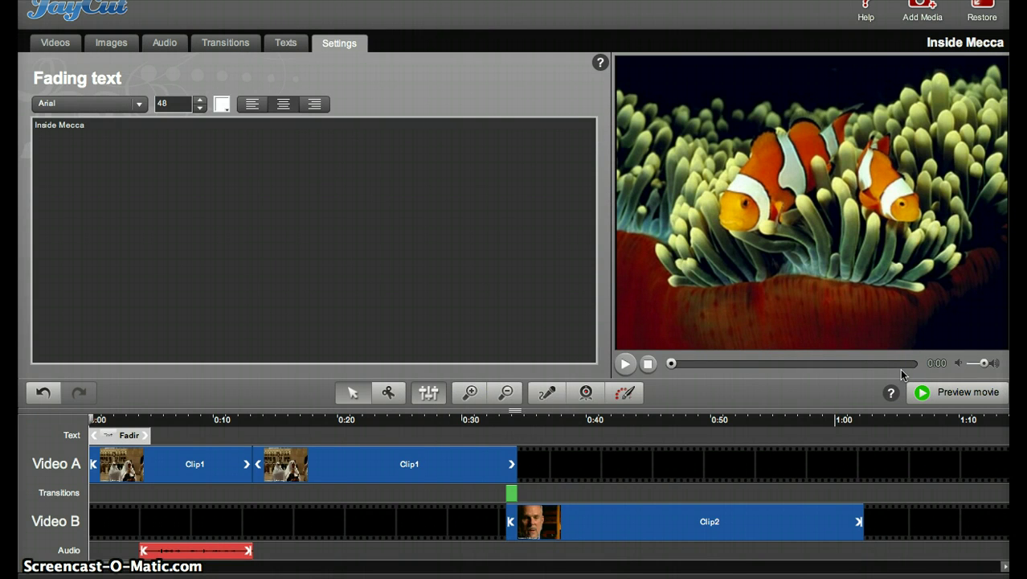
# Play the Inside Mecca preview for about 45 seconds, then pause it
pyautogui.click(919, 393)
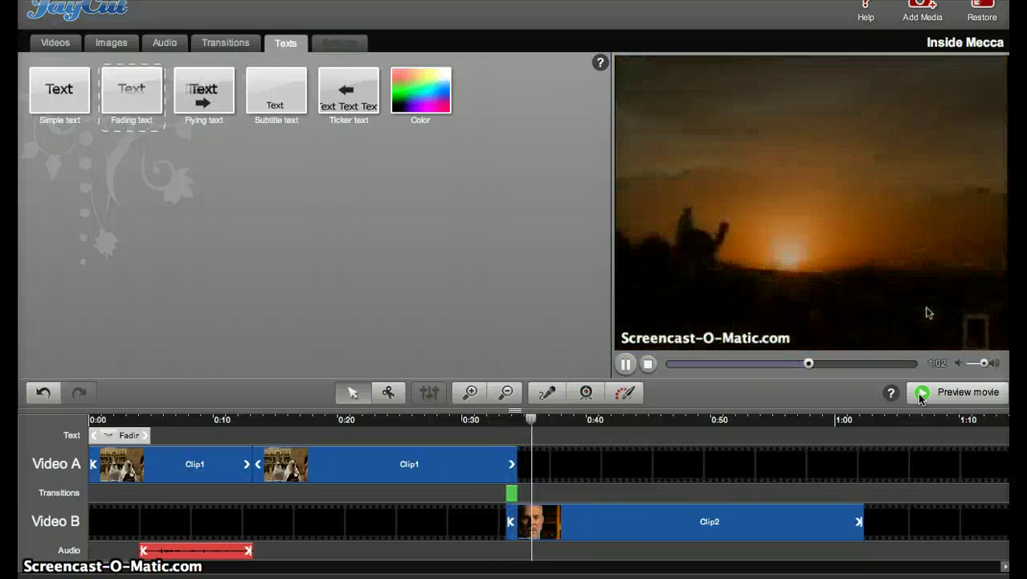
pyautogui.click(624, 364)
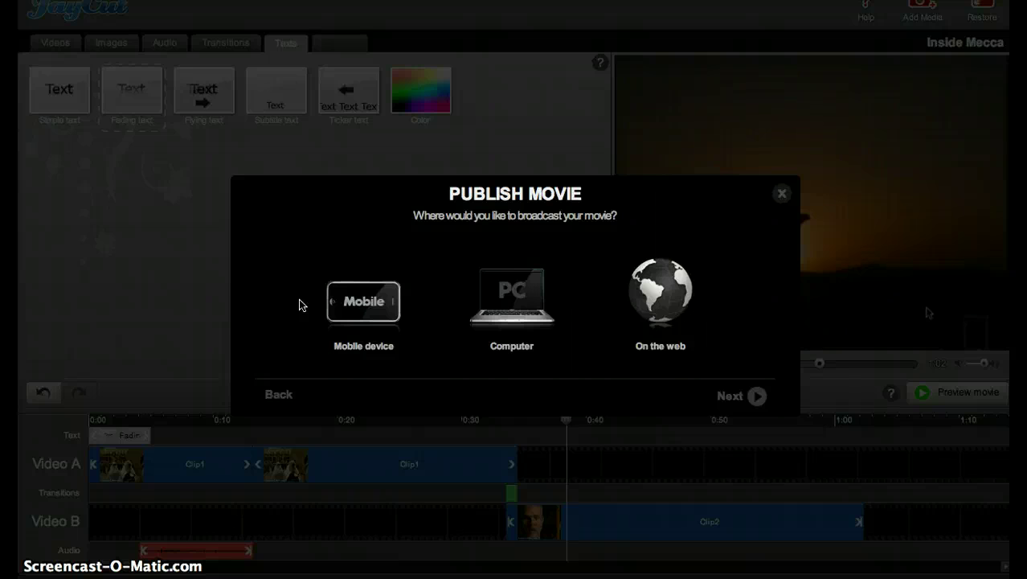
pyautogui.click(658, 291)
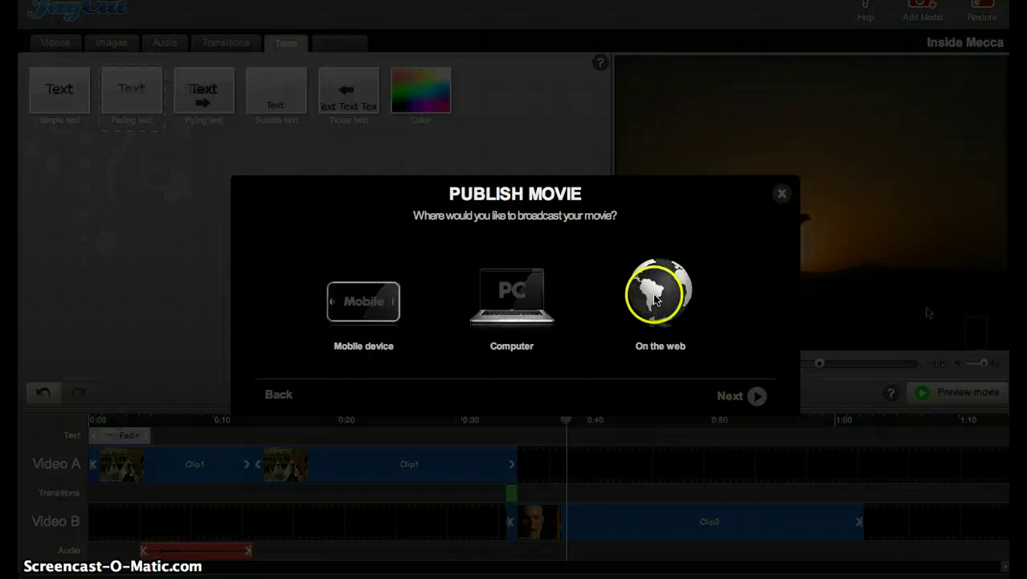
pyautogui.click(730, 395)
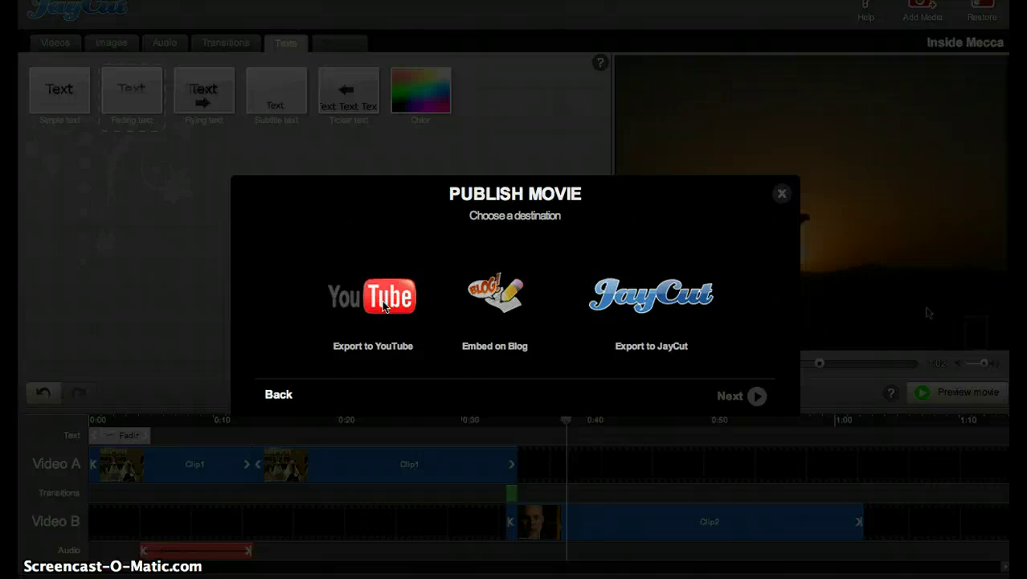
pyautogui.click(384, 306)
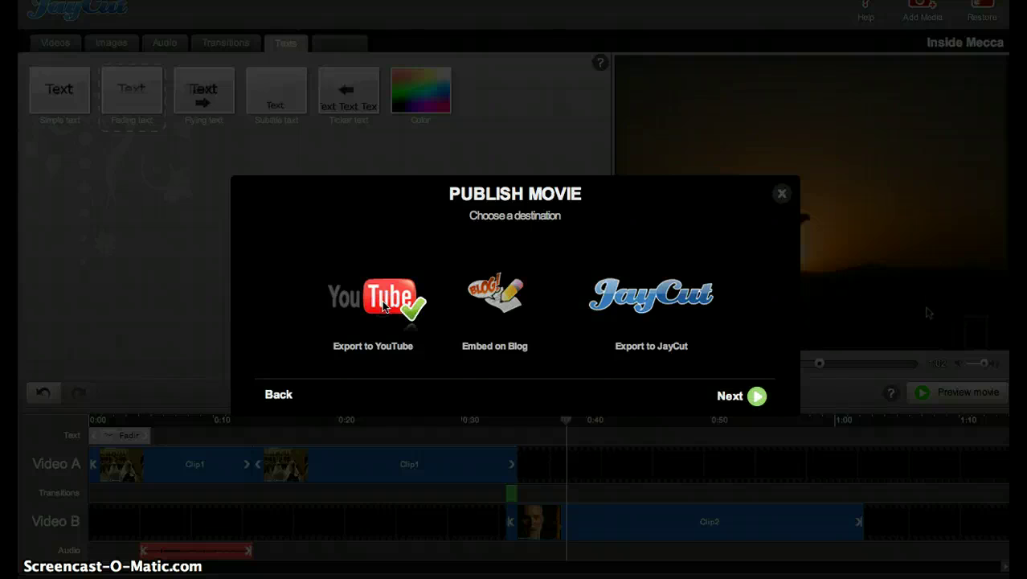
pyautogui.click(729, 397)
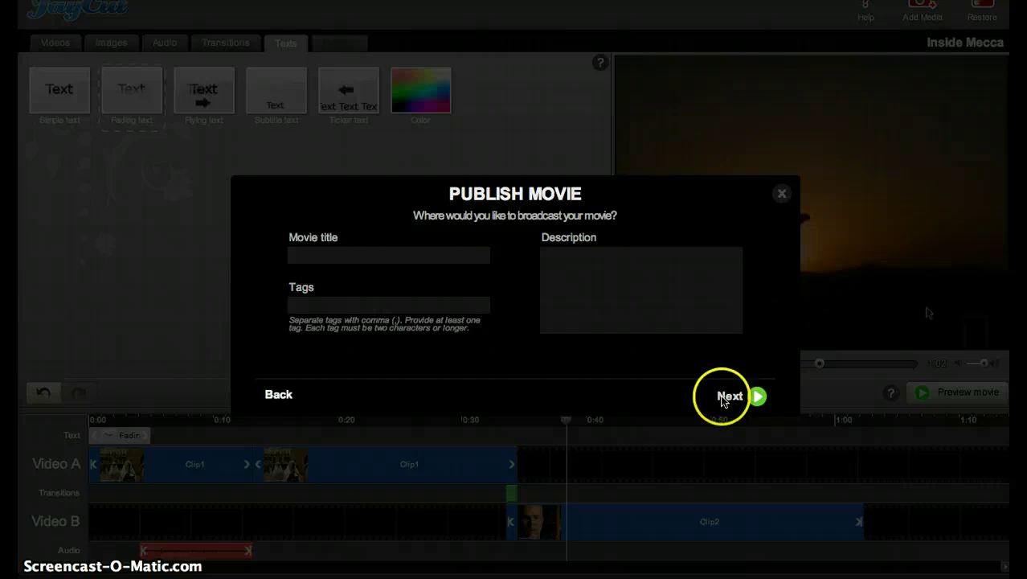
pyautogui.click(459, 260)
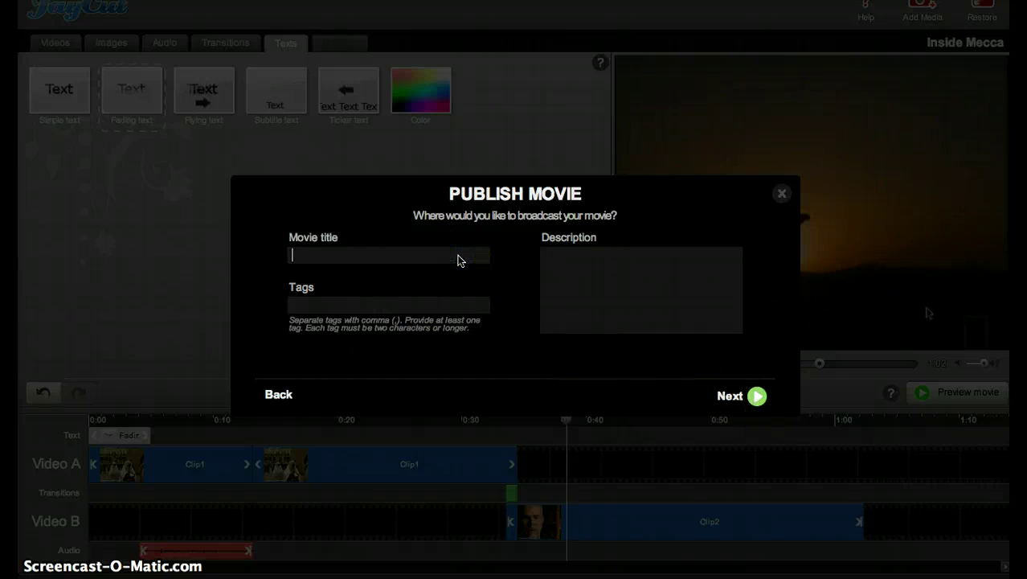
pyautogui.click(711, 395)
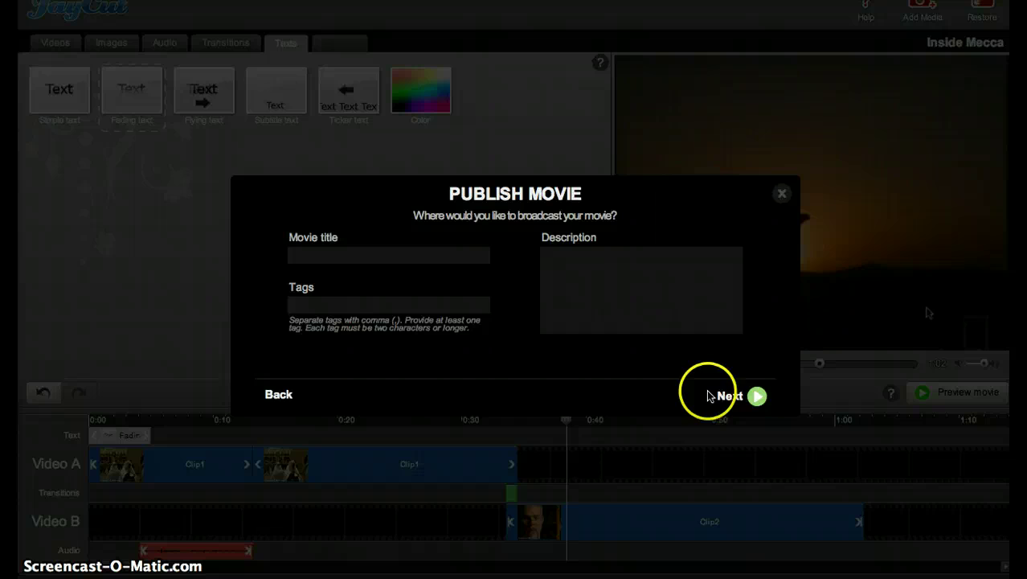
pyautogui.click(360, 259)
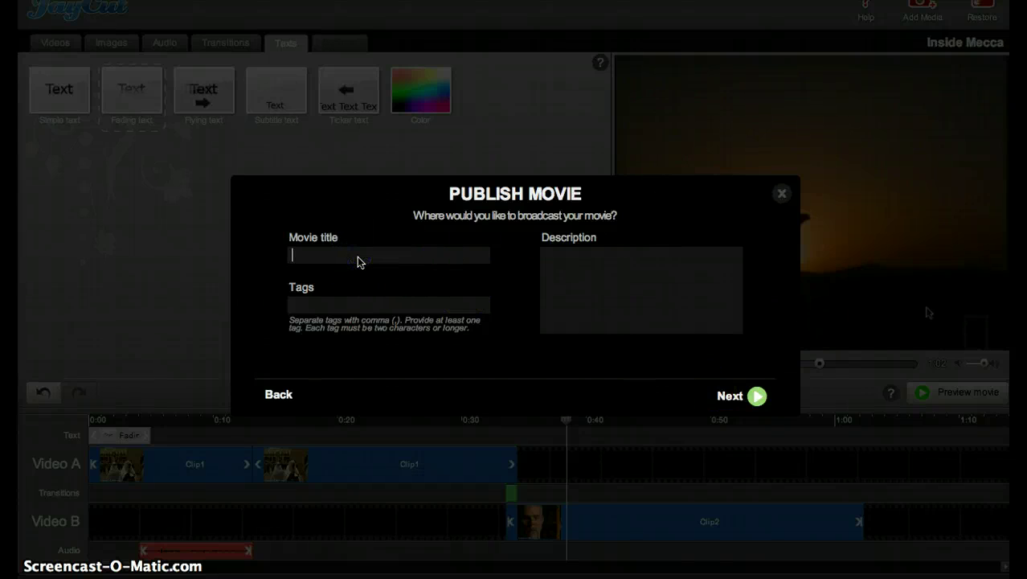
pyautogui.click(789, 213)
# Close the open dialog, restore the editor to the browser window, and open Publish/Download movie
pyautogui.click(781, 195)
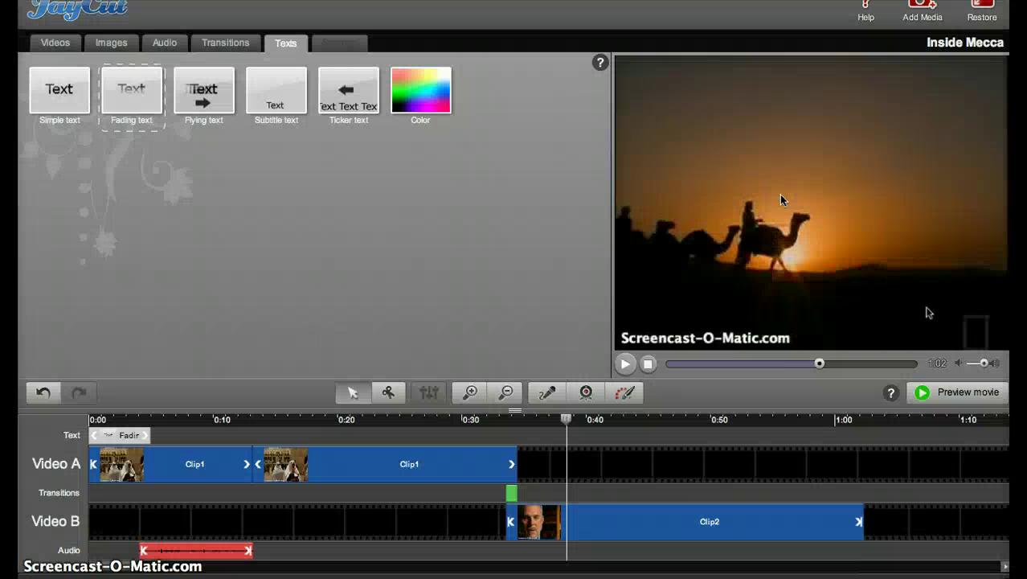
pyautogui.click(982, 12)
pyautogui.click(890, 540)
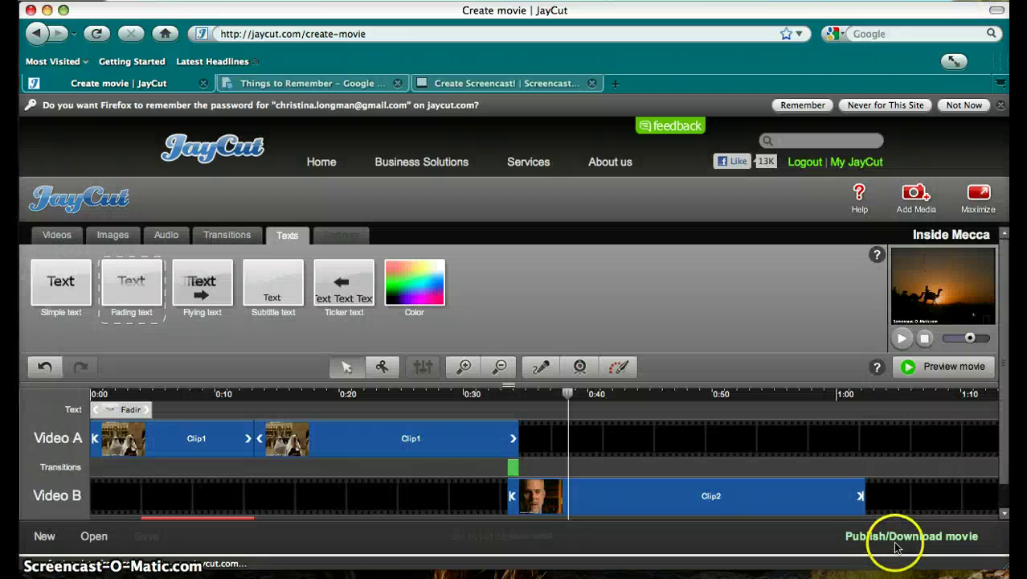
pyautogui.click(890, 537)
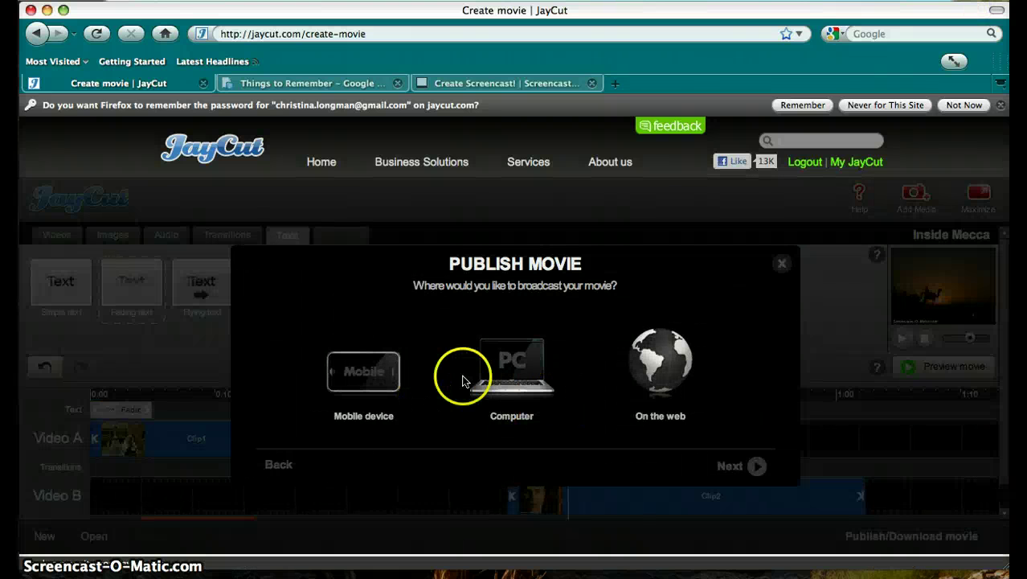
# Choose to publish on the web with YouTube as the destination
pyautogui.click(660, 363)
pyautogui.click(734, 462)
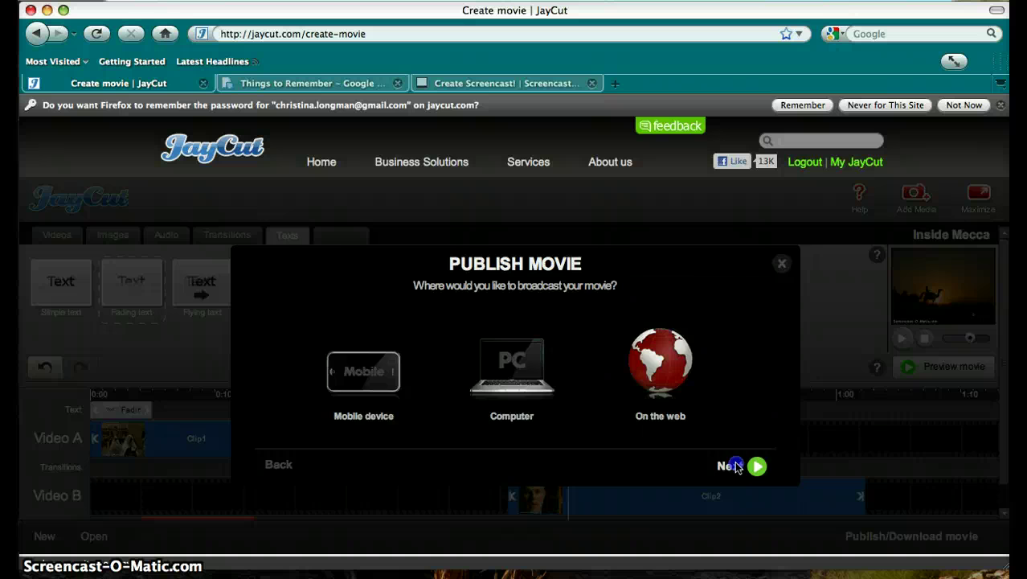
pyautogui.click(470, 380)
pyautogui.click(378, 368)
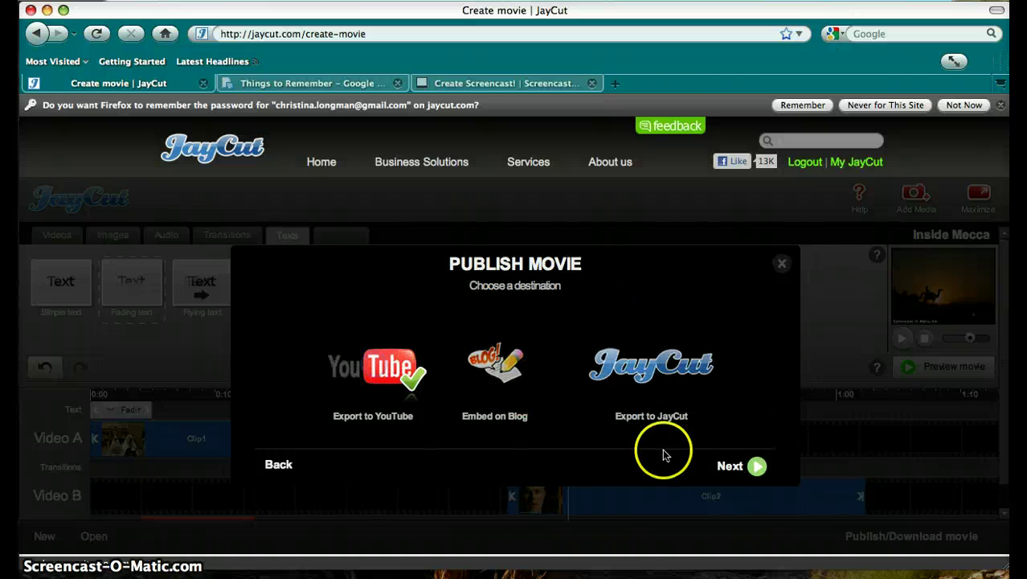
pyautogui.click(731, 466)
# Enter the movie title 'Inside Mecca' and the tag 'AA'
pyautogui.click(398, 322)
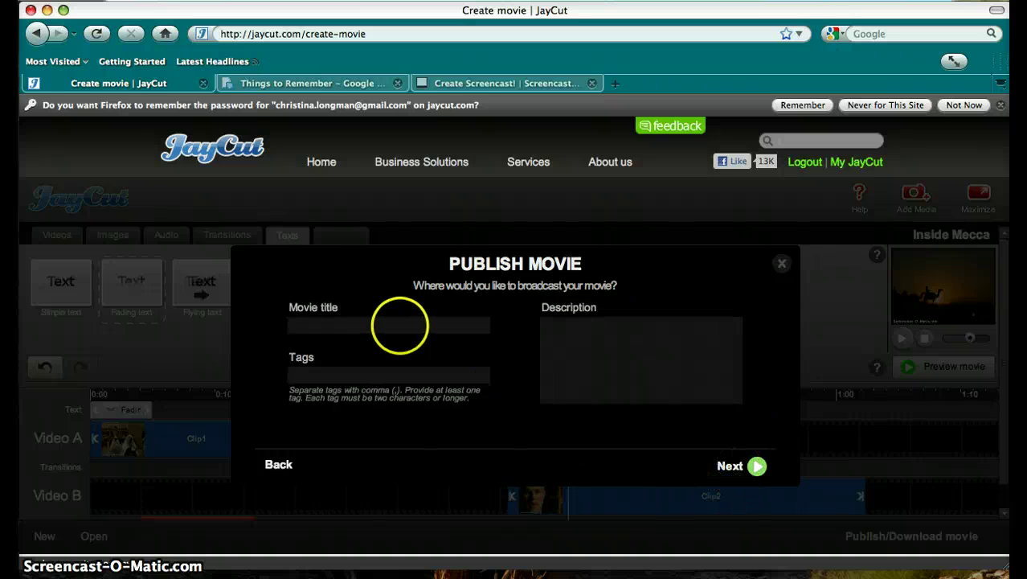
pyautogui.write('Inside m')
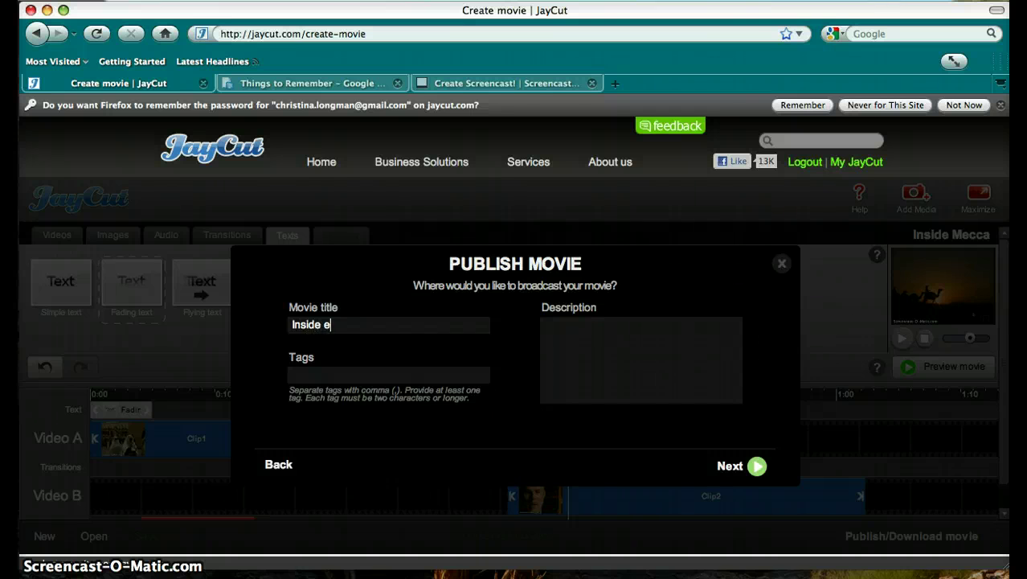
pyautogui.press('BackSpace')
pyautogui.write('Mecca')
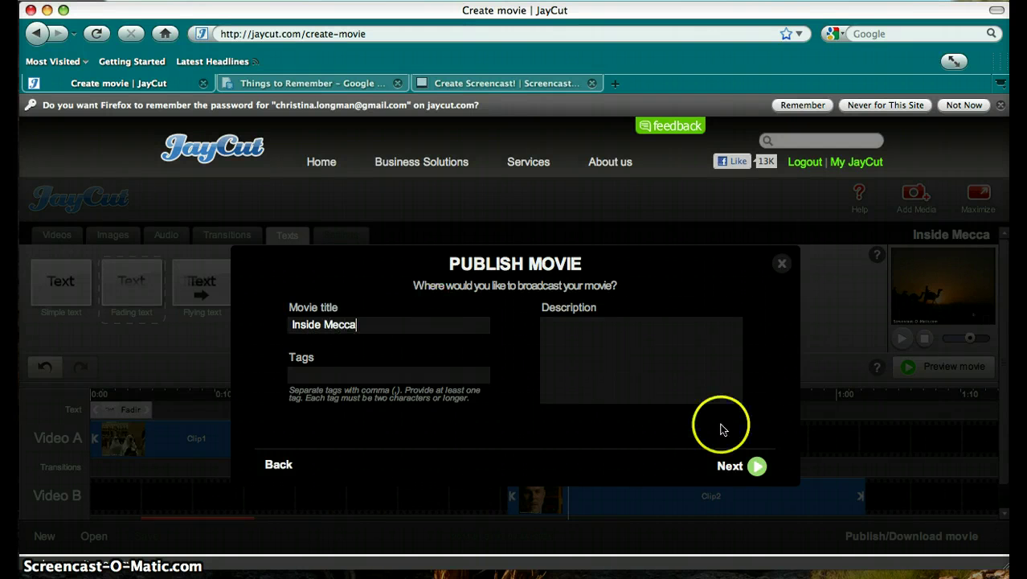
pyautogui.click(745, 466)
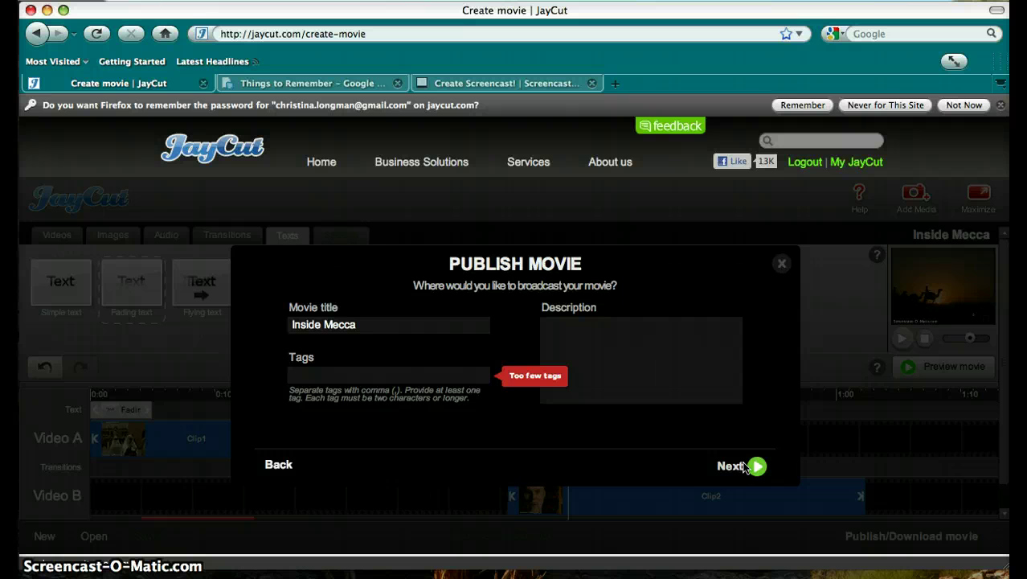
pyautogui.click(357, 369)
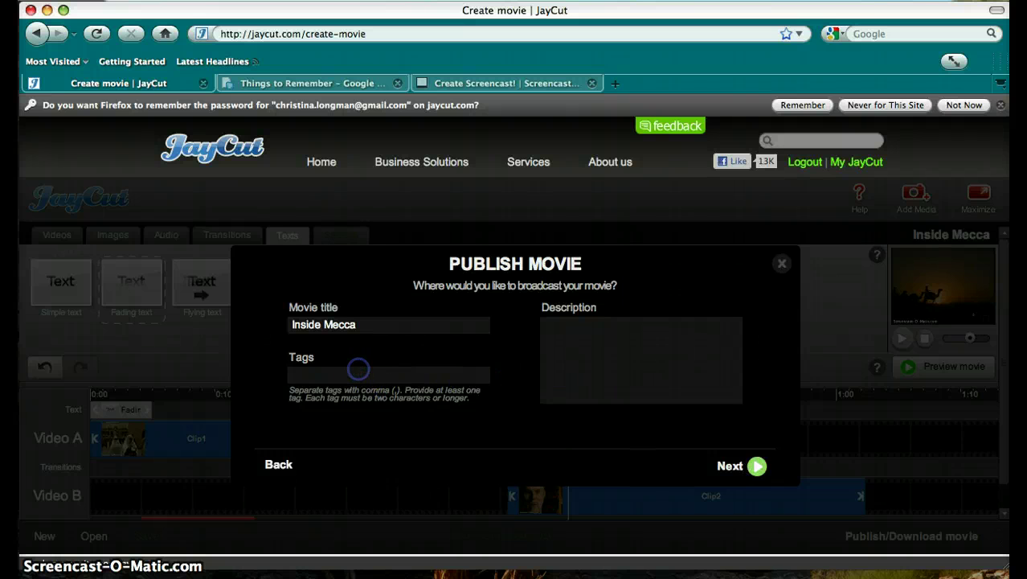
pyautogui.write('AA')
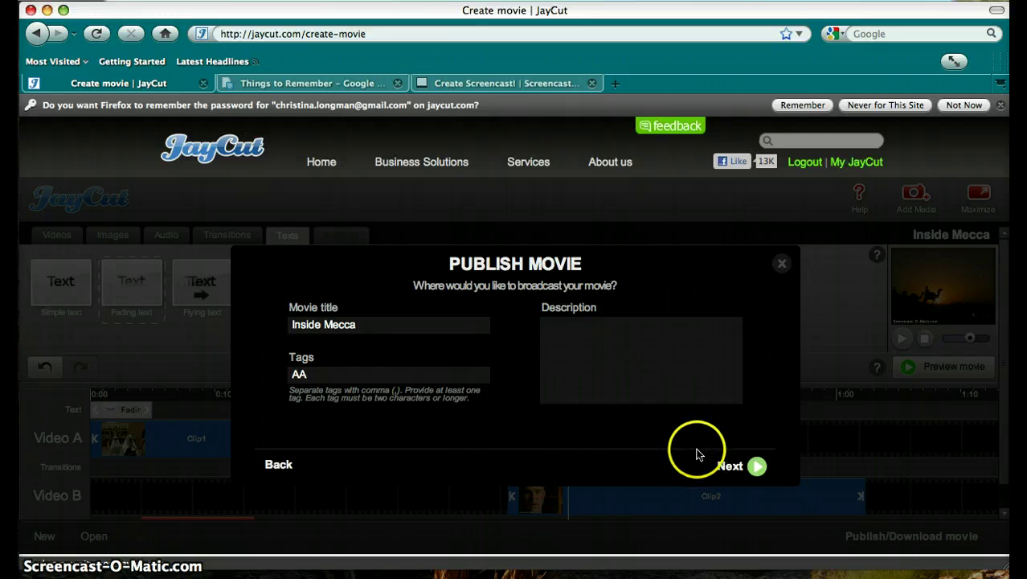
# Proceed to the YouTube sign-in step, then close the publish dialog without logging in
pyautogui.click(719, 466)
pyautogui.click(626, 342)
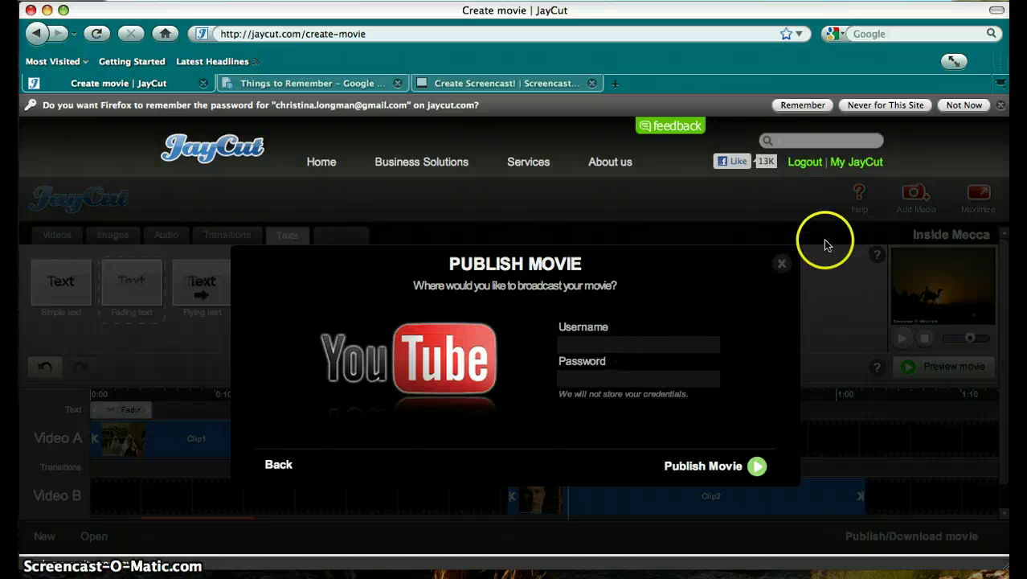
pyautogui.click(782, 264)
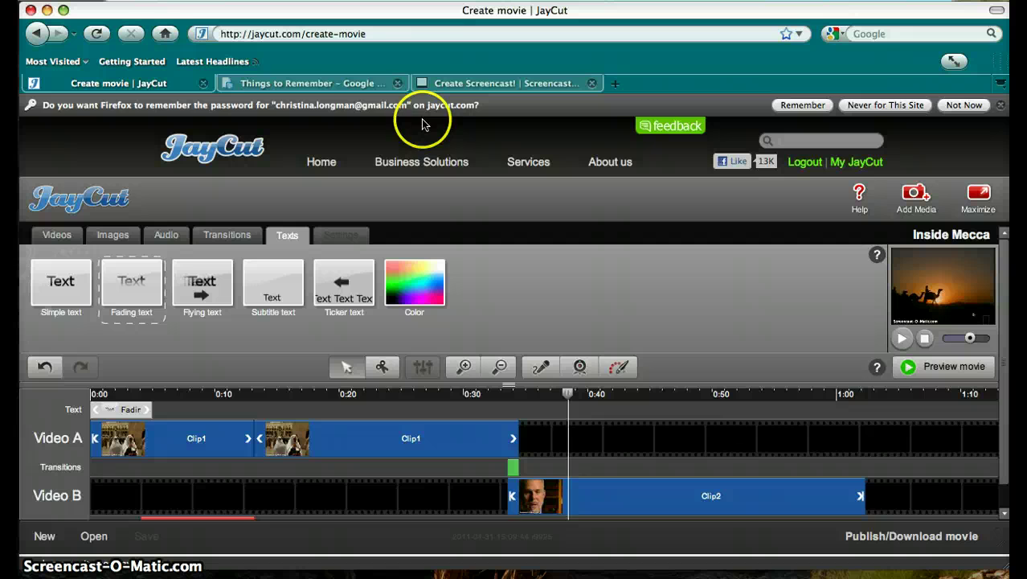
# Switch to the 'Things to Remember – Google Docs' tab, which notes Publish/Download comes last
pyautogui.click(347, 84)
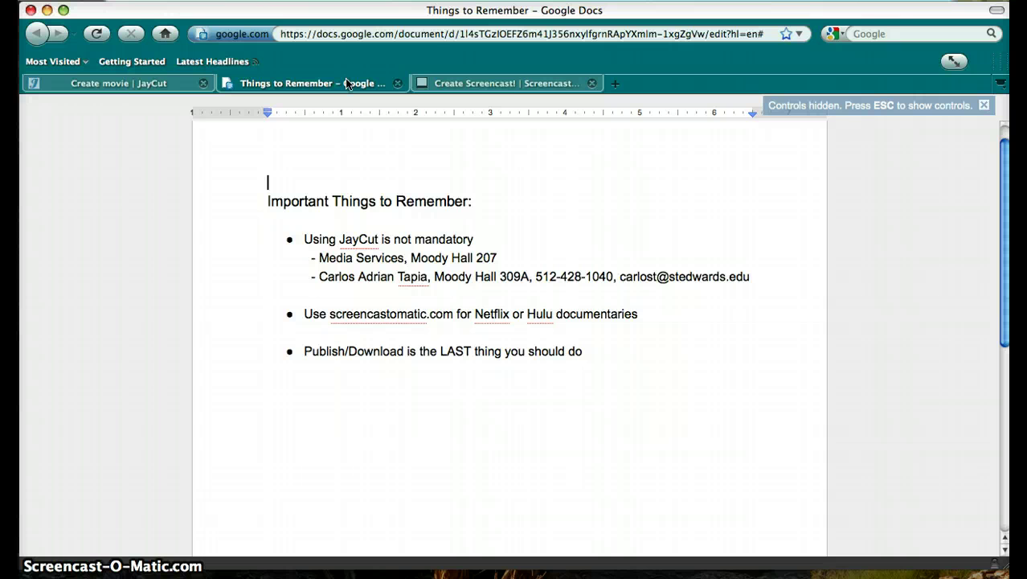
pyautogui.click(327, 80)
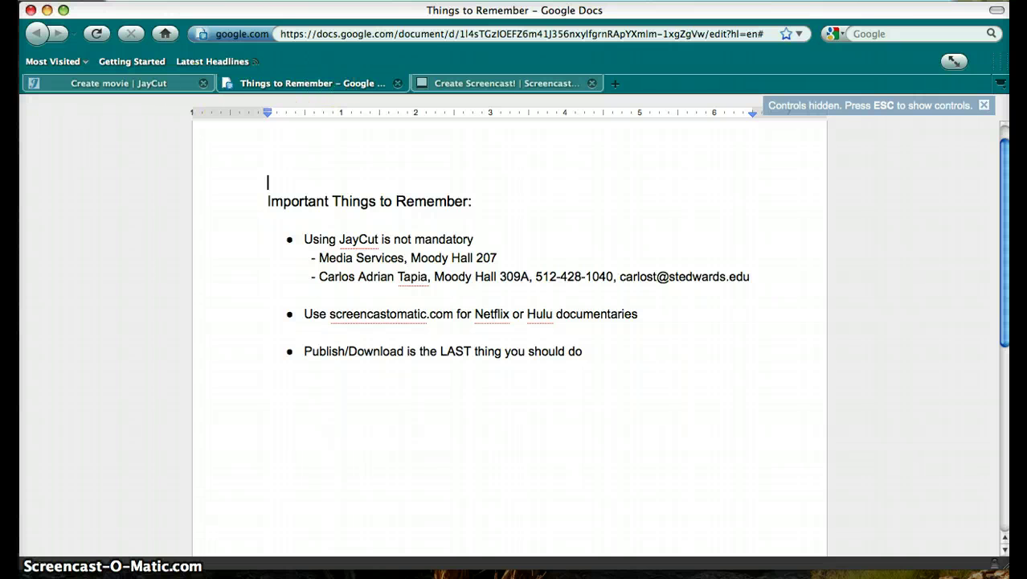